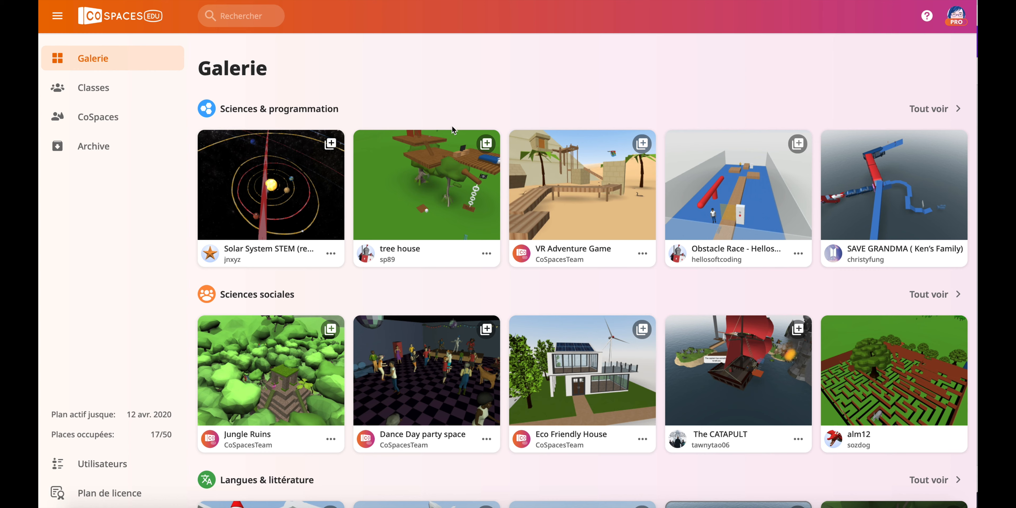
# - Collapse and re-expand the navigation sidebar, and activate the gallery's search field
pyautogui.click(58, 18)
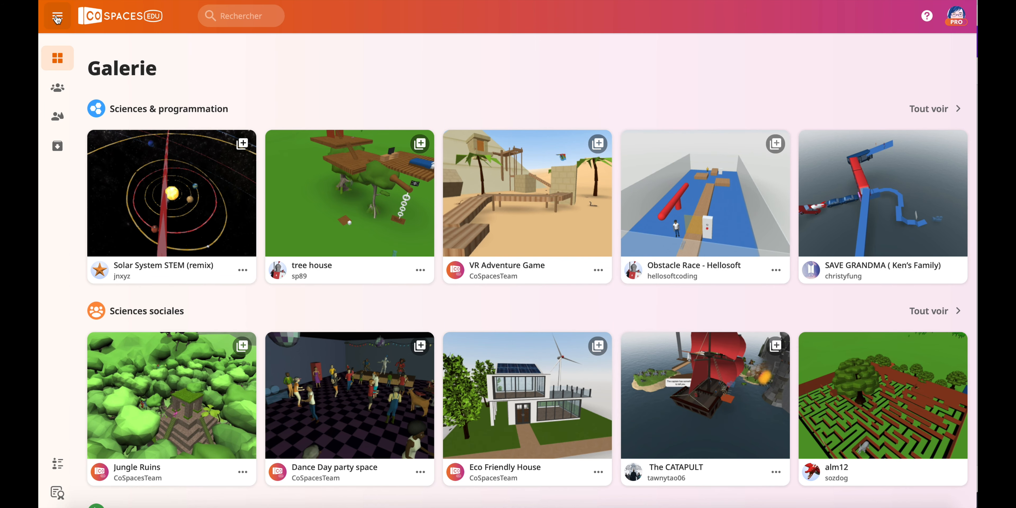
pyautogui.click(57, 17)
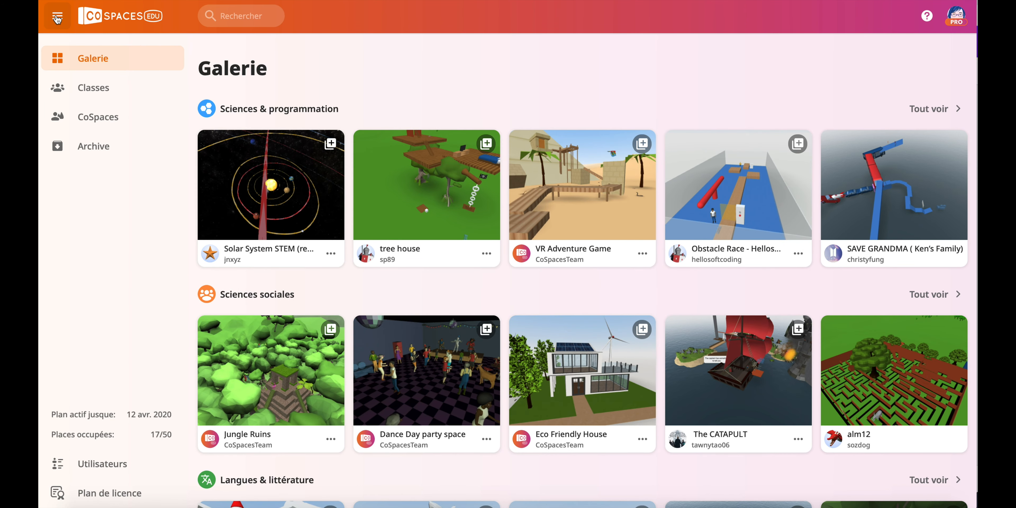
pyautogui.click(235, 18)
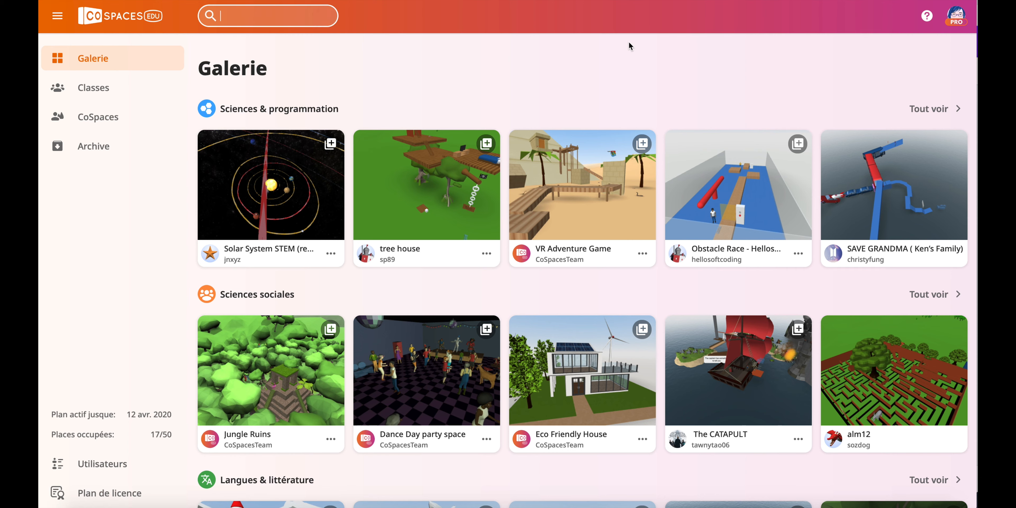
# - Inspect the language choices and account actions in the account profile, and close the profile
pyautogui.click(957, 20)
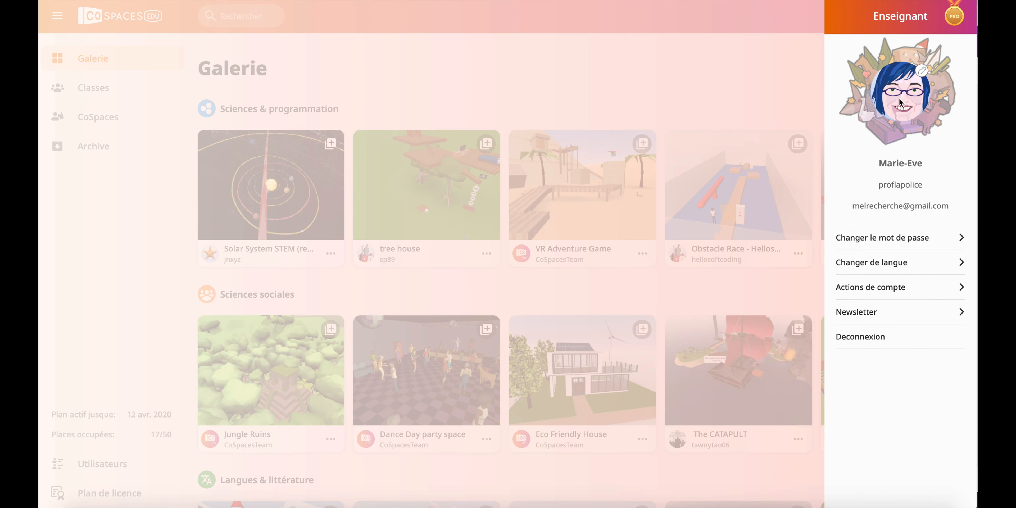
pyautogui.click(871, 263)
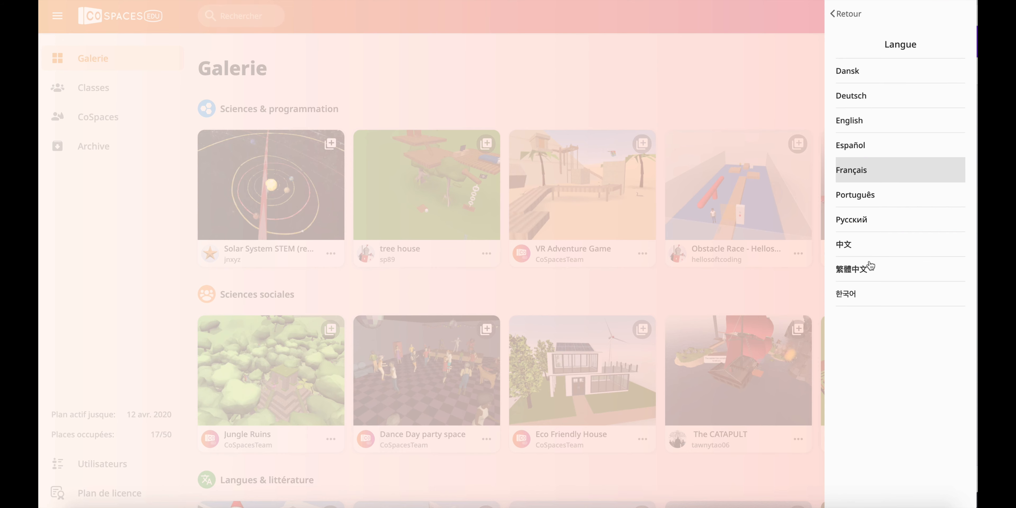
pyautogui.click(843, 19)
pyautogui.click(859, 288)
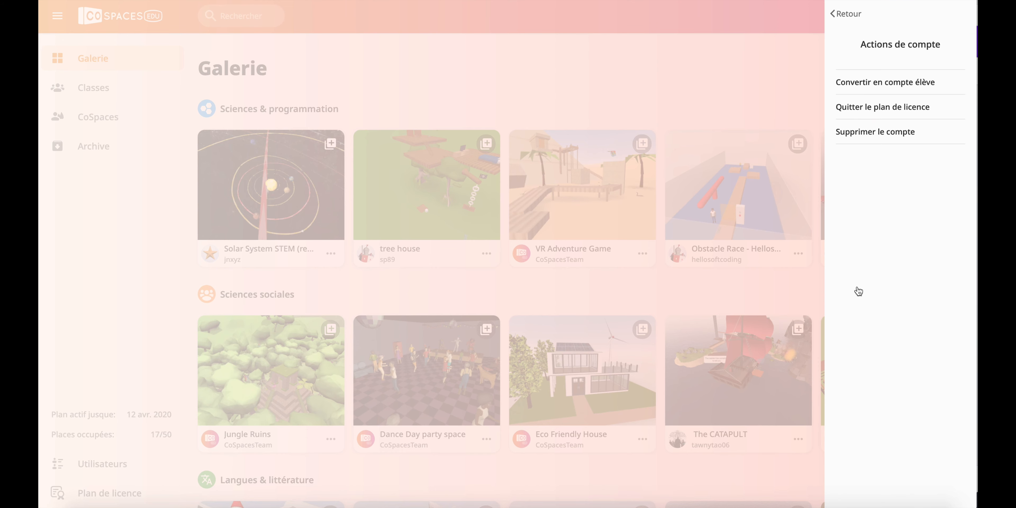
pyautogui.click(845, 15)
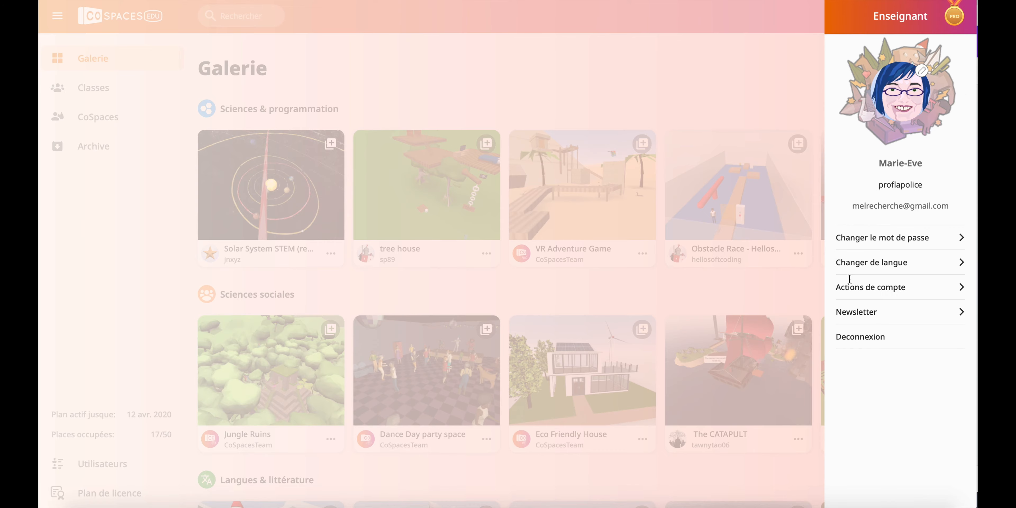
pyautogui.click(700, 79)
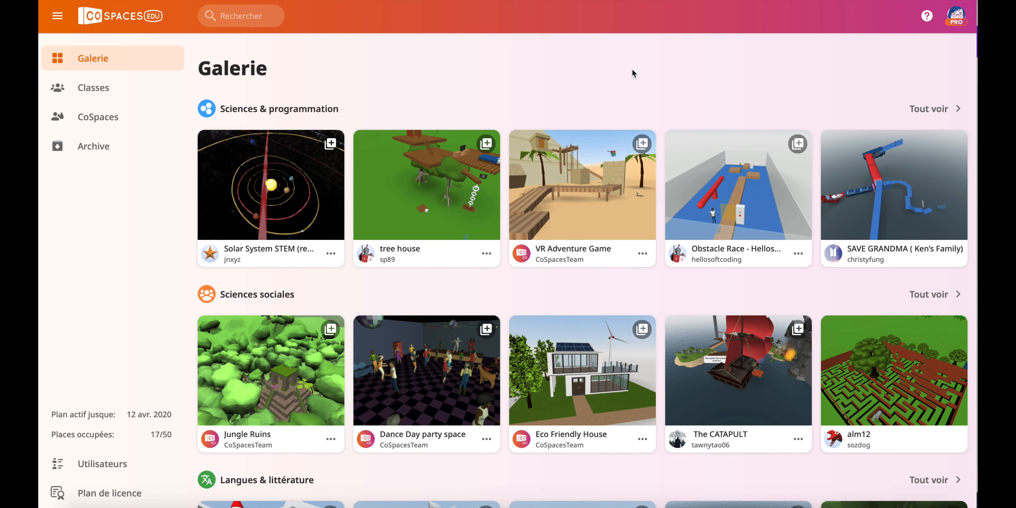
# - Open the classes overview and preview the forms for creating a class and joining one by code, closing both without entries
pyautogui.click(105, 90)
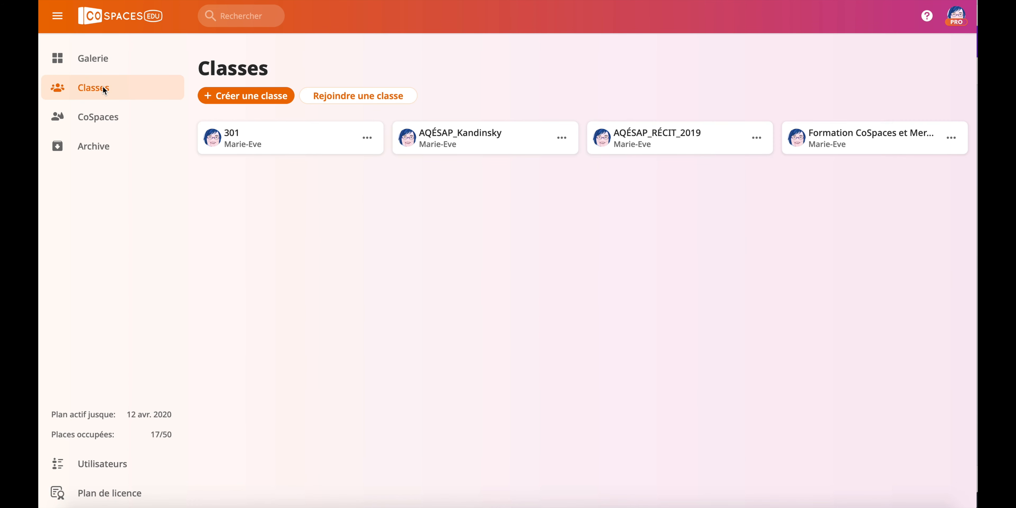
pyautogui.click(255, 103)
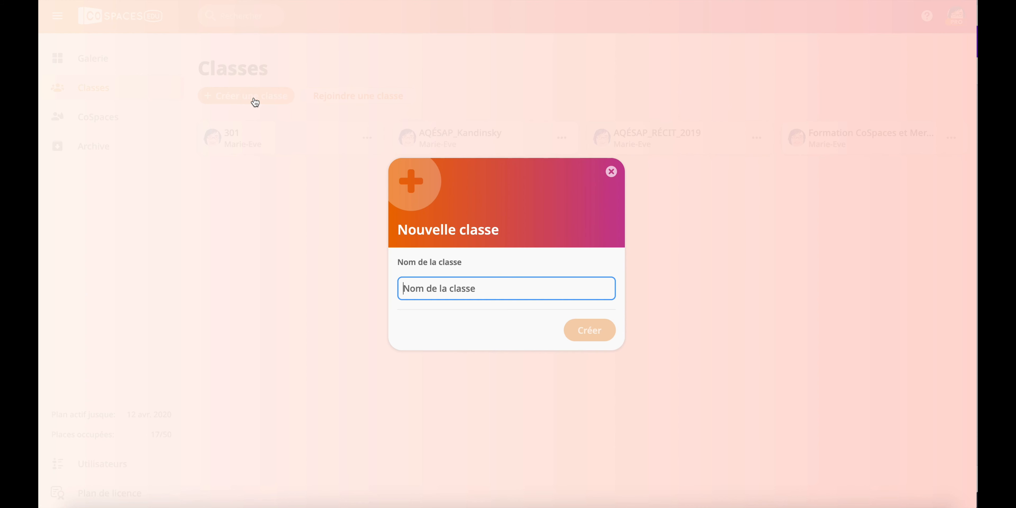
pyautogui.click(609, 174)
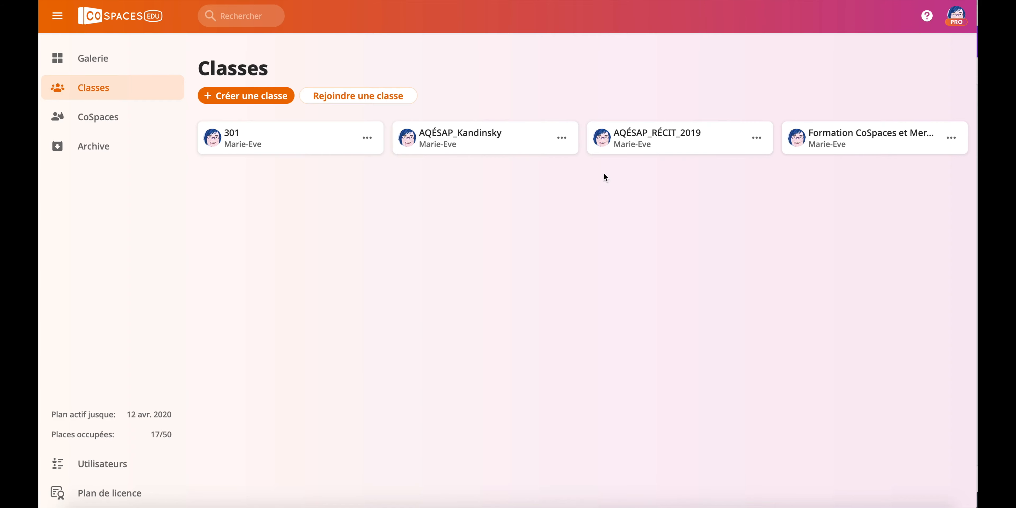
pyautogui.click(359, 96)
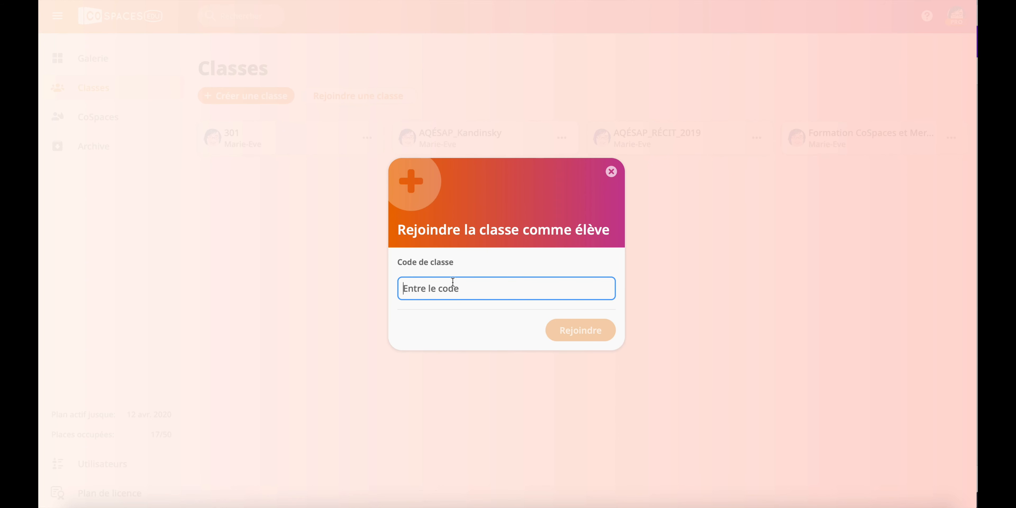
pyautogui.click(611, 172)
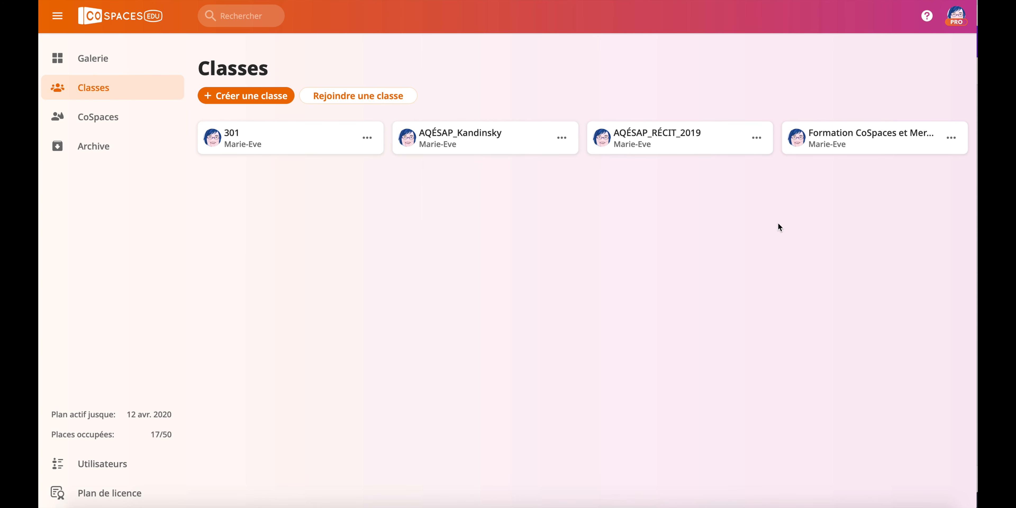
# - Check the options of the class "Formation CoSpaces et Merge Cube" and open it to view its students and teachers
pyautogui.click(951, 139)
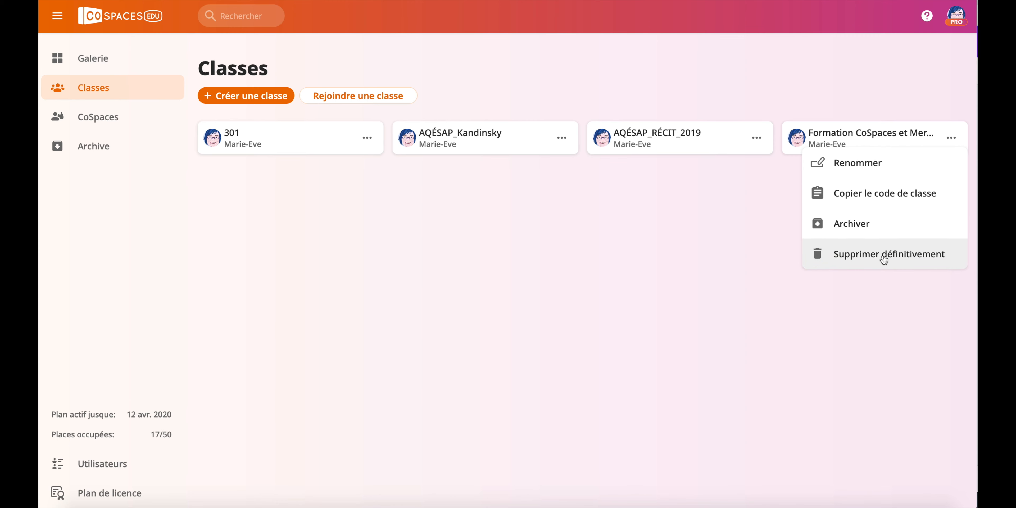
pyautogui.click(696, 235)
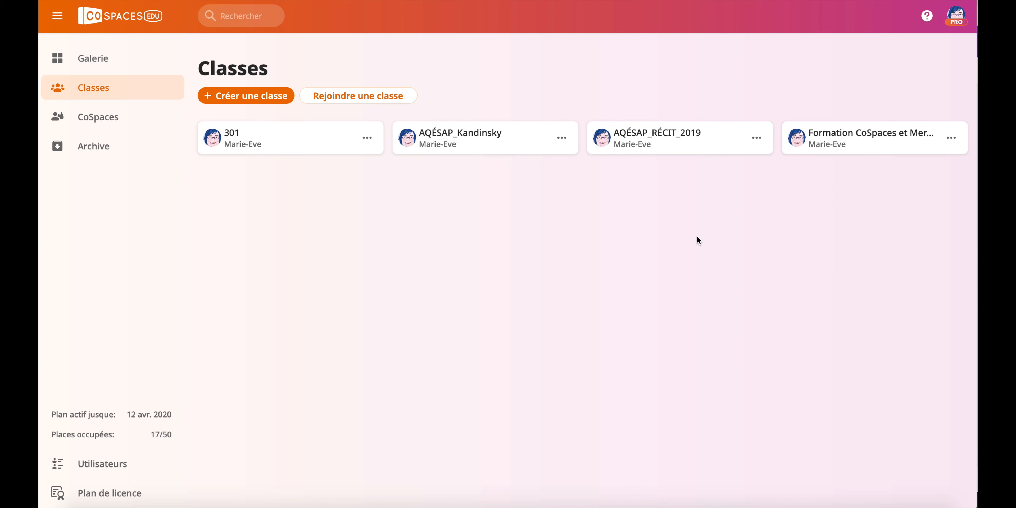
pyautogui.click(844, 143)
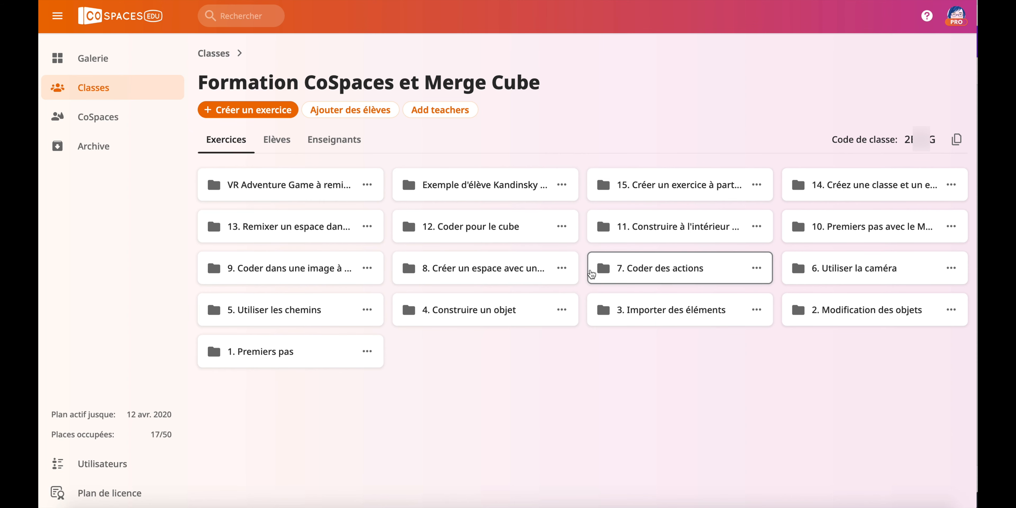
pyautogui.click(282, 142)
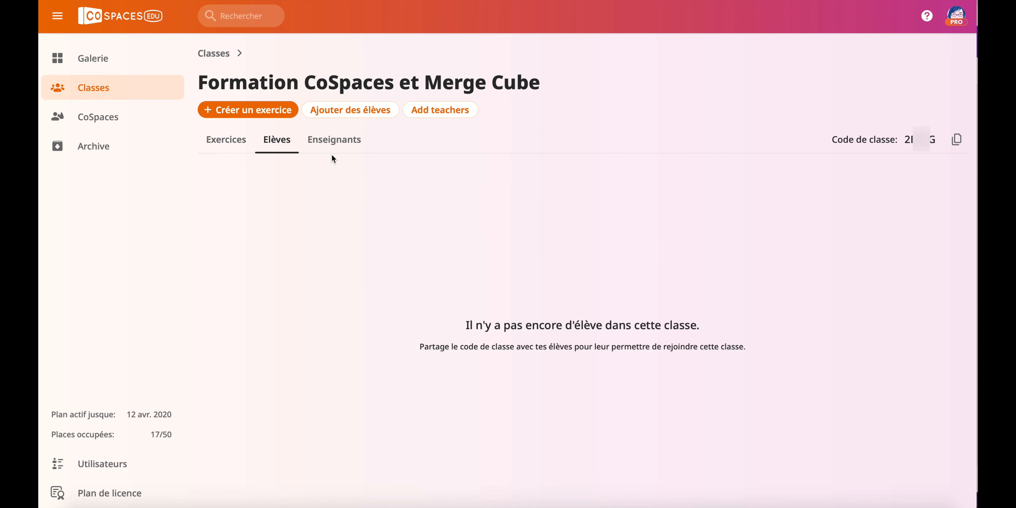
pyautogui.click(333, 146)
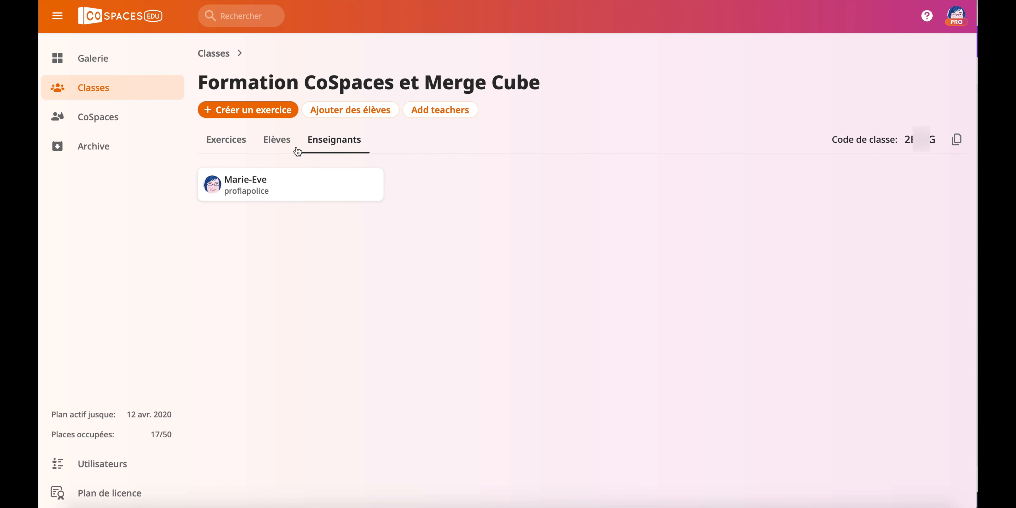
# - Preview the class's forms for creating an exercise, adding students and adding teachers, closing each one without changes
pyautogui.click(249, 115)
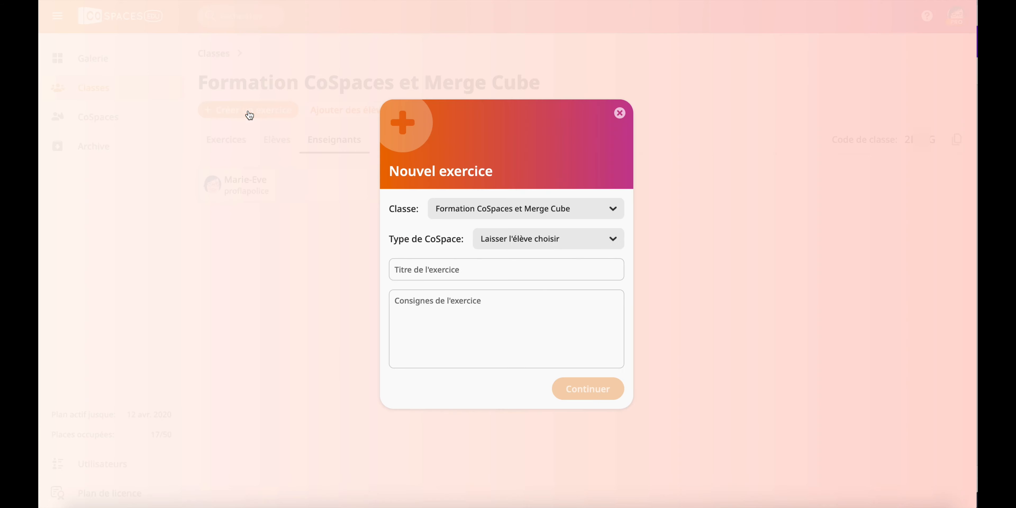
pyautogui.click(619, 113)
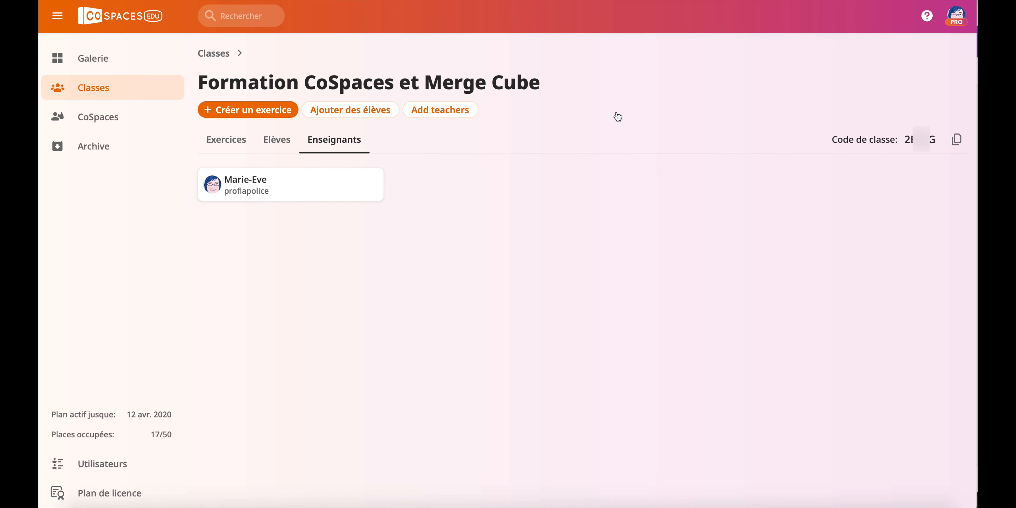
pyautogui.click(352, 114)
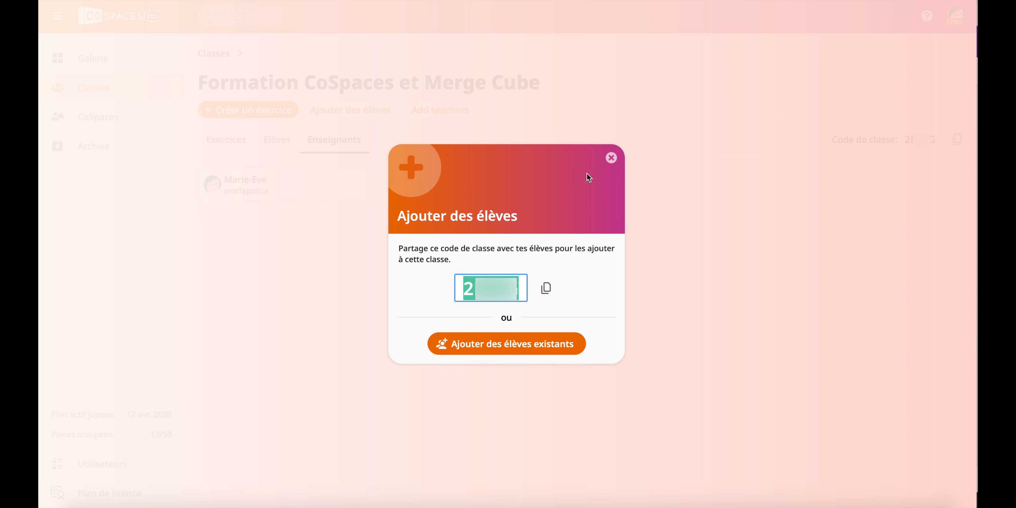
pyautogui.click(611, 158)
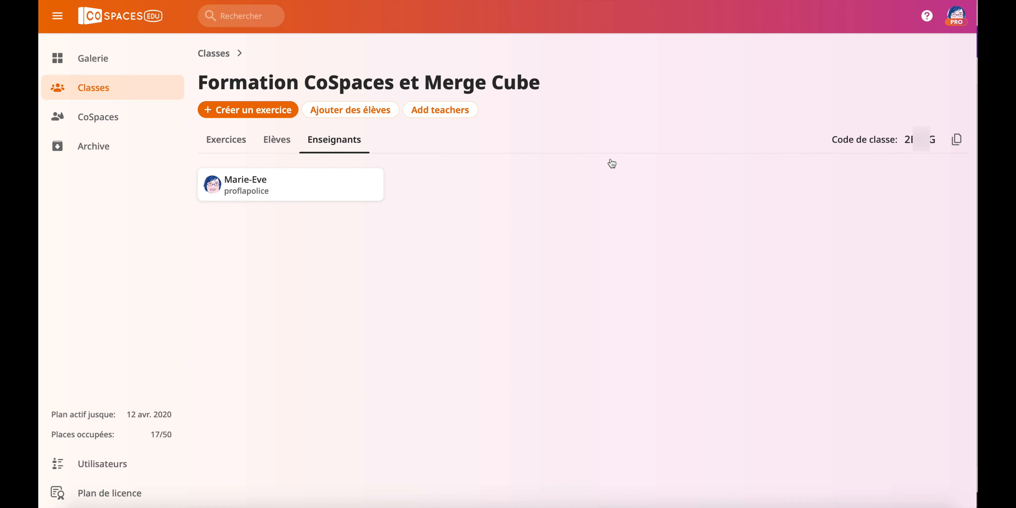
pyautogui.click(449, 113)
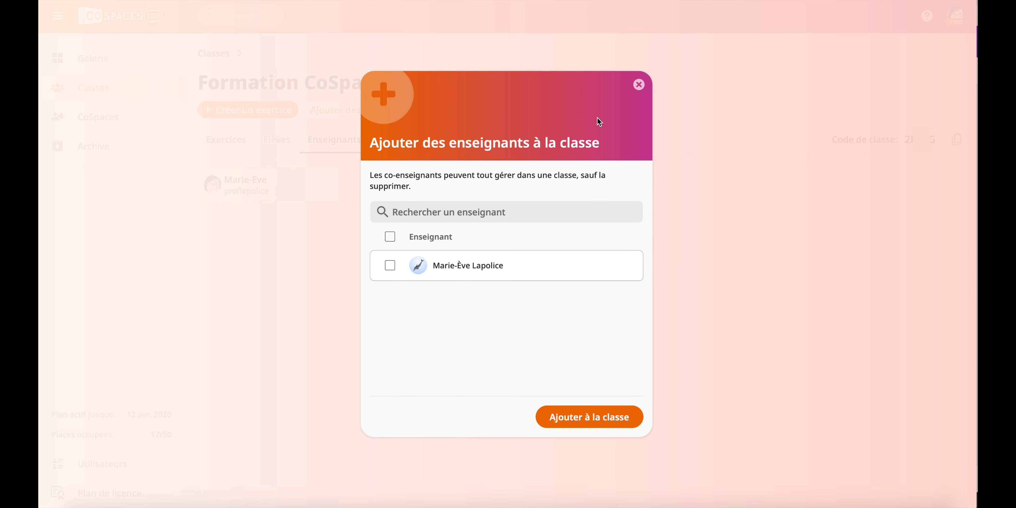
pyautogui.click(639, 85)
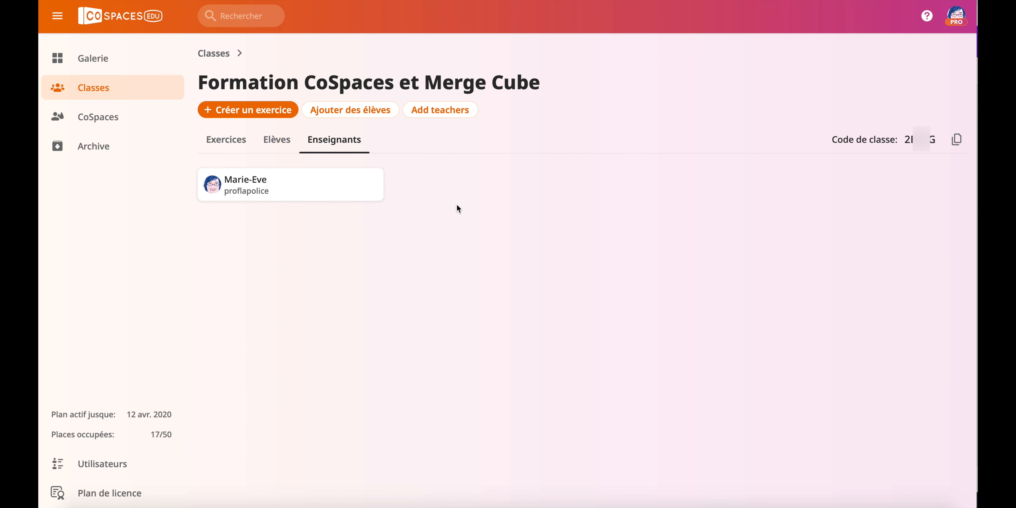
# - Read the instructions of the exercise "1. Premiers pas" in its edit form, close it unsaved, and open the exercise
pyautogui.click(244, 142)
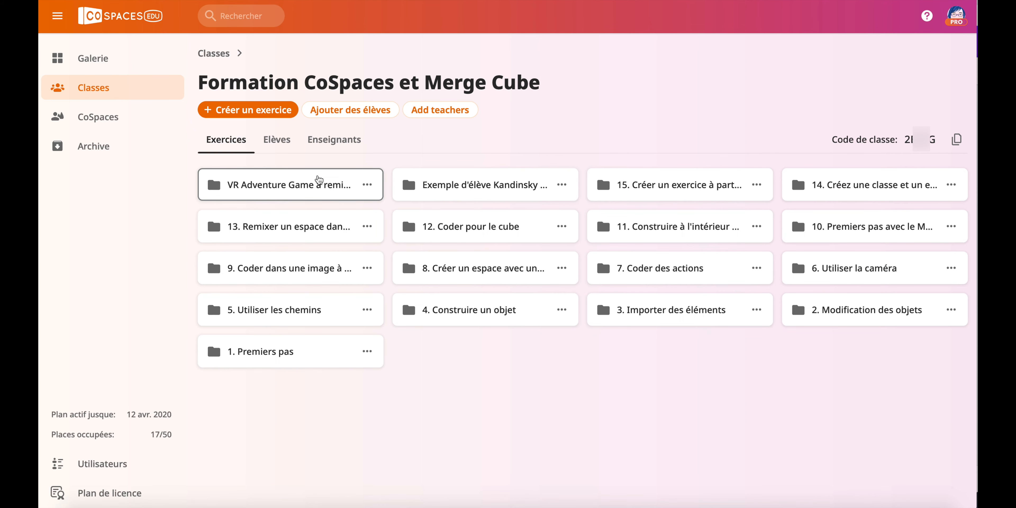
pyautogui.click(366, 352)
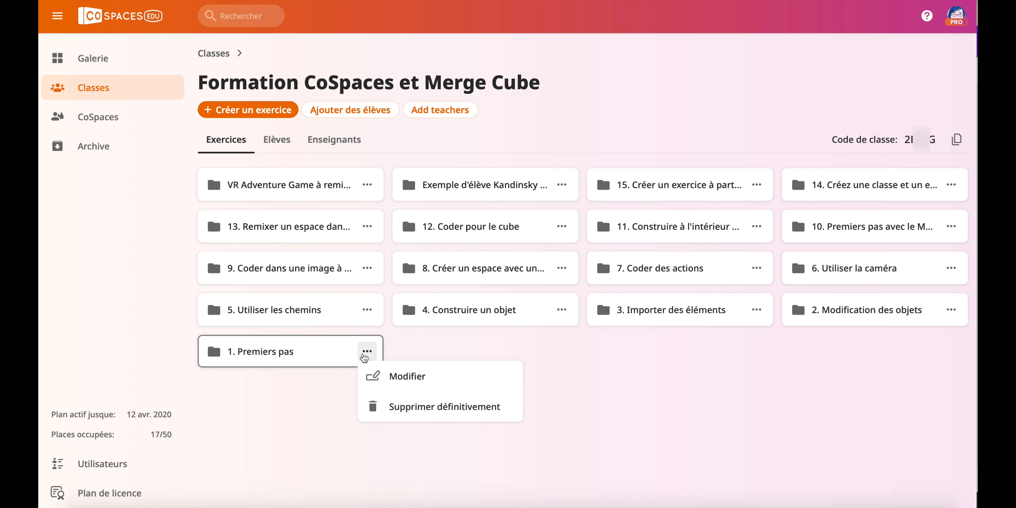
pyautogui.click(394, 378)
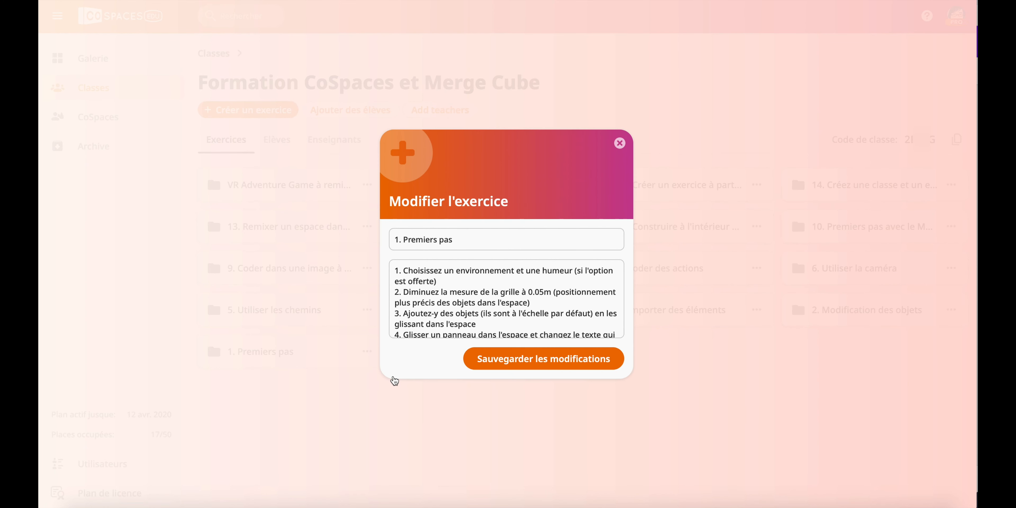
pyautogui.scroll(-5, 454, 298)
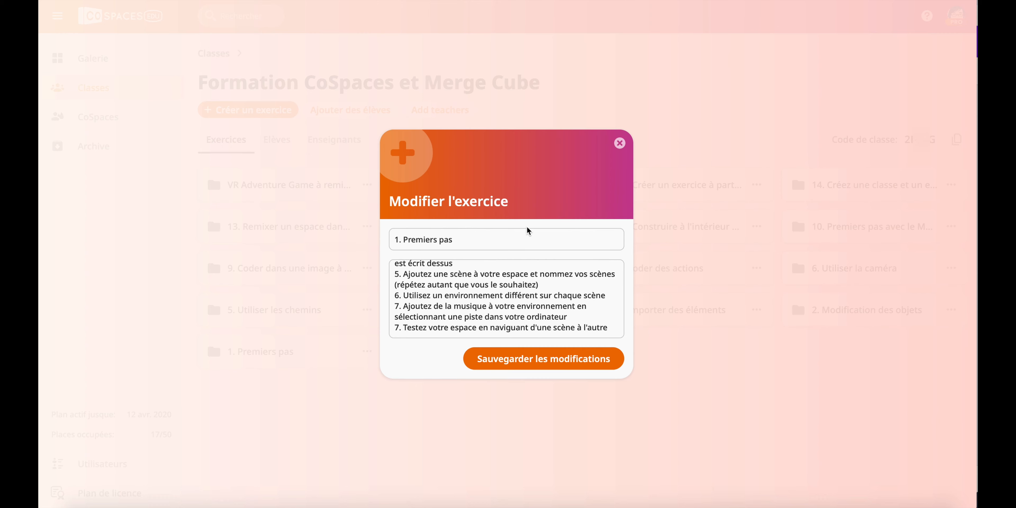
pyautogui.click(620, 144)
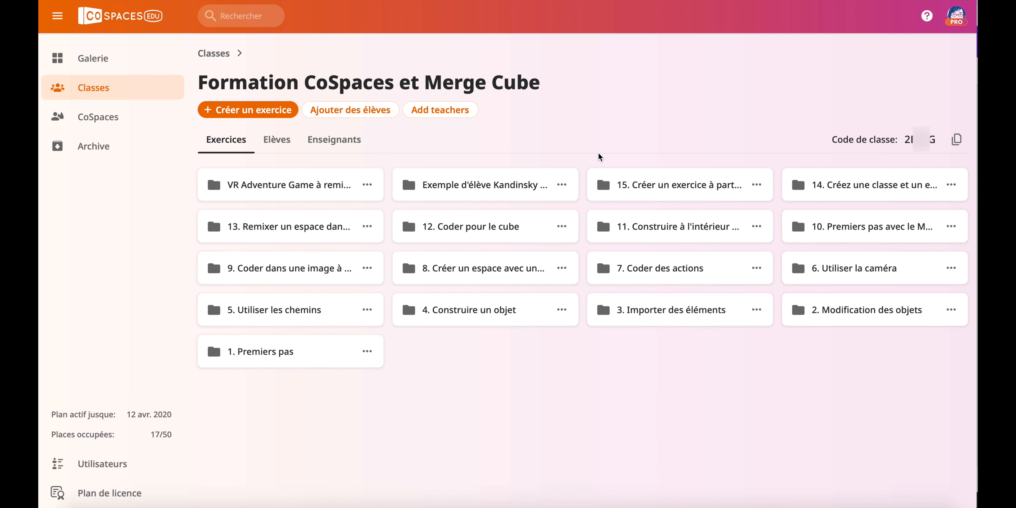
pyautogui.click(262, 352)
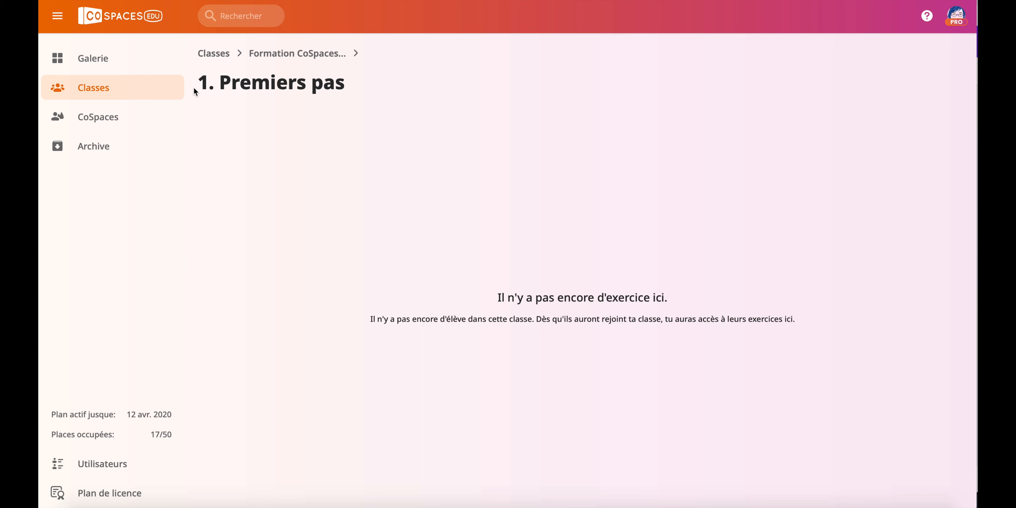
# - Browse the personal CoSpaces collection and check its sorting options without changing the order
pyautogui.click(94, 126)
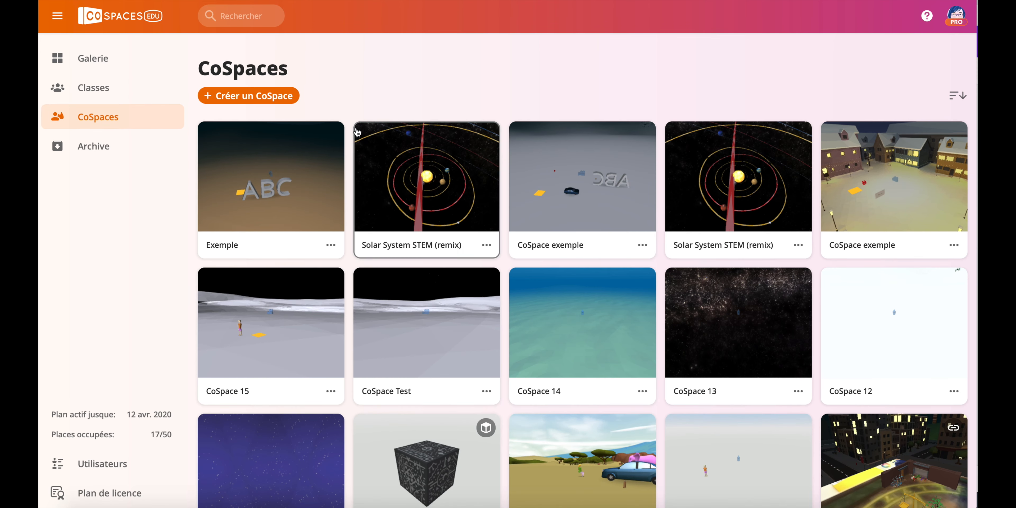
pyautogui.scroll(-3, 349, 233)
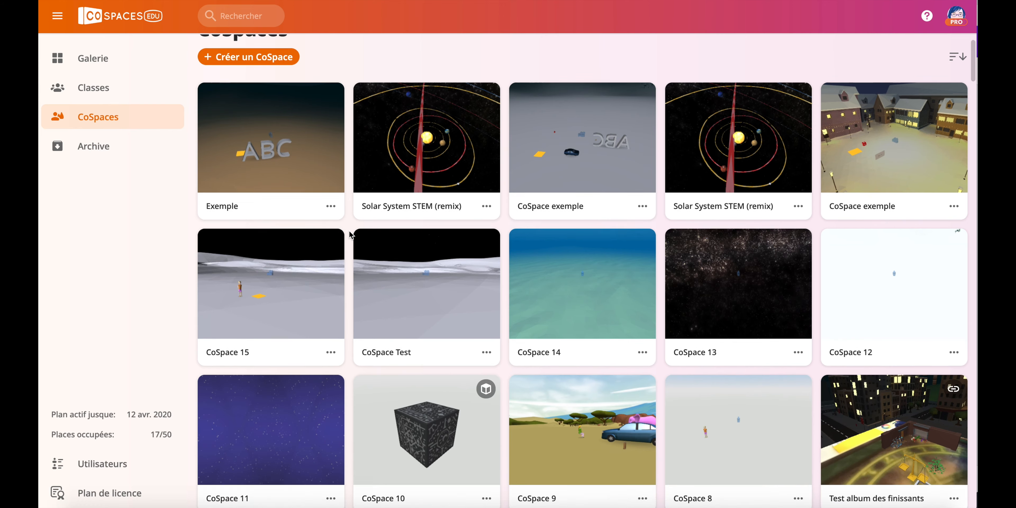
pyautogui.scroll(3, 349, 233)
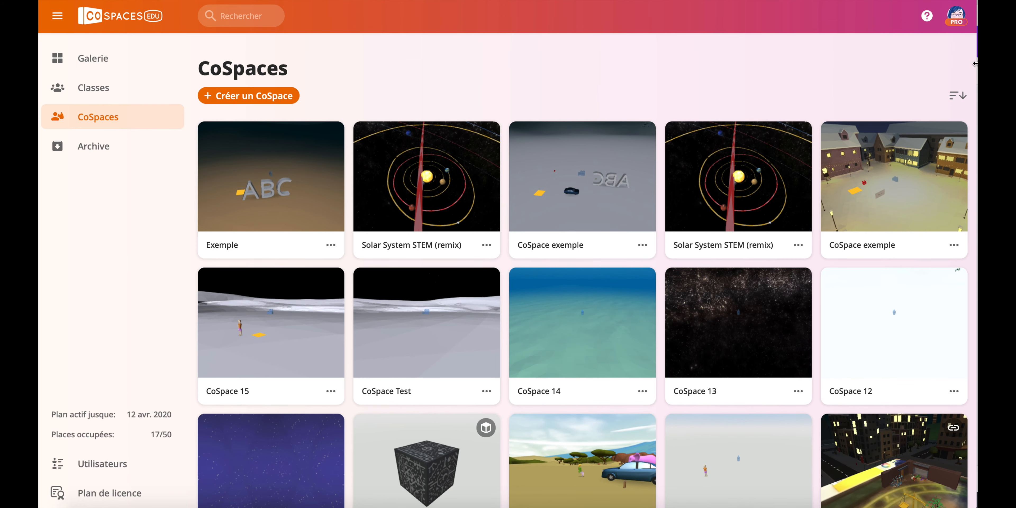
pyautogui.click(953, 96)
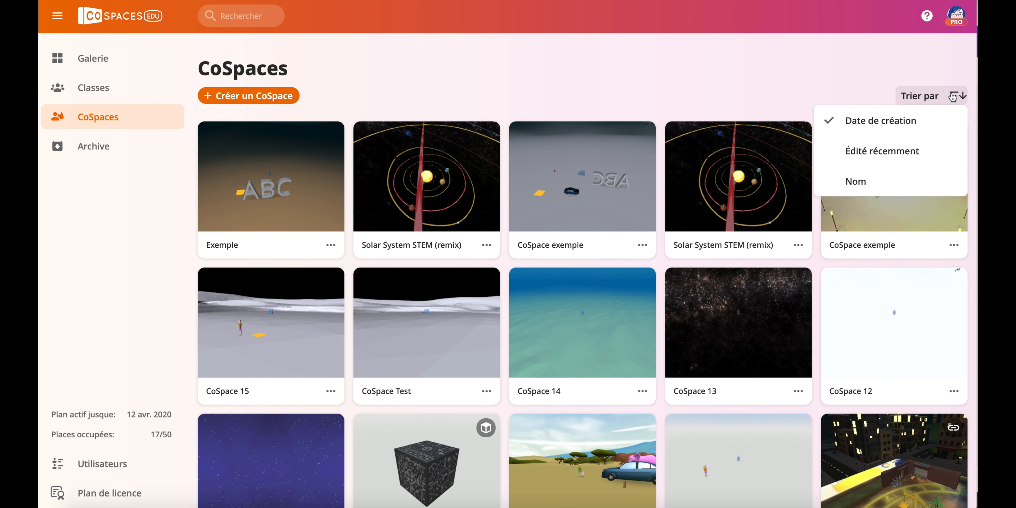
pyautogui.click(763, 75)
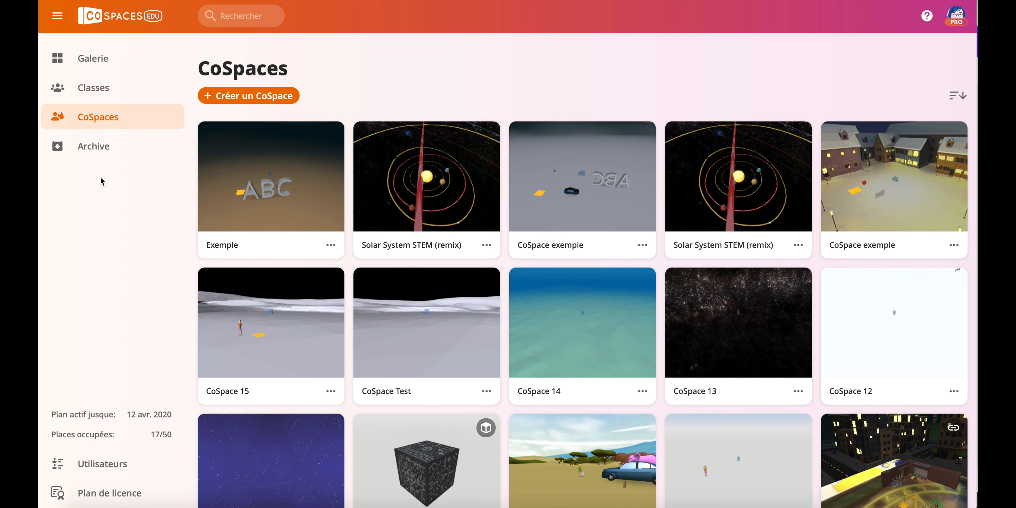
# - View the archived classes and the archived CoSpaces
pyautogui.click(100, 148)
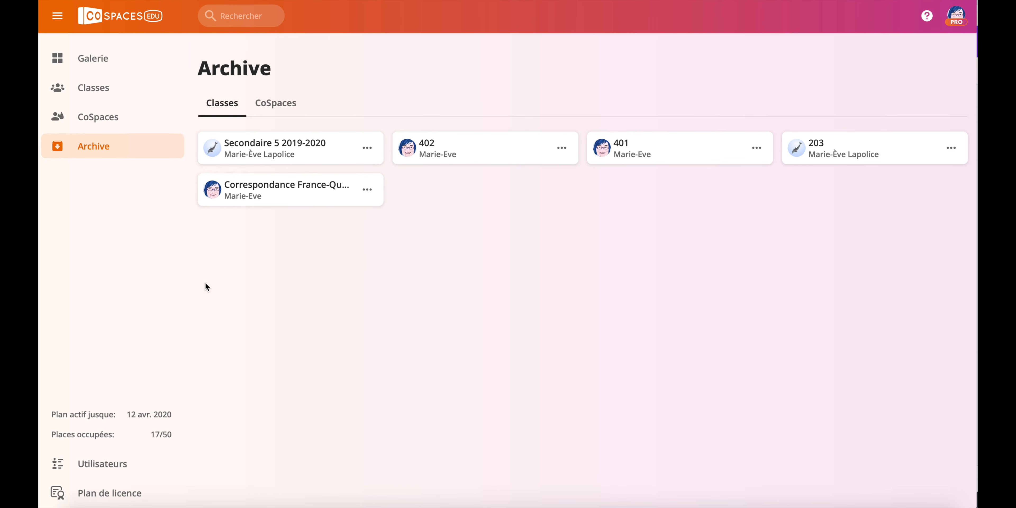
pyautogui.click(291, 104)
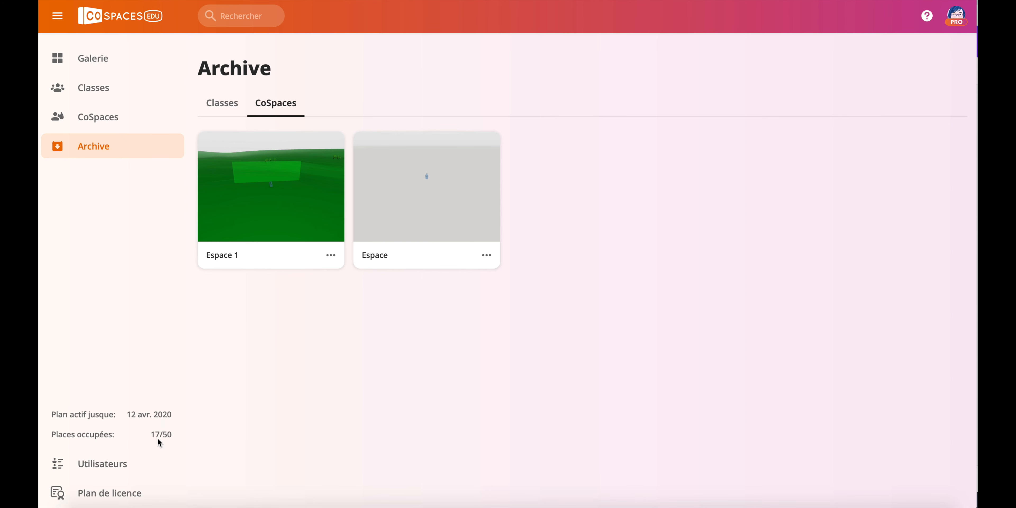
# - Review the teacher and student user lists with their account options, changing nothing, and view the licence plan
pyautogui.click(103, 465)
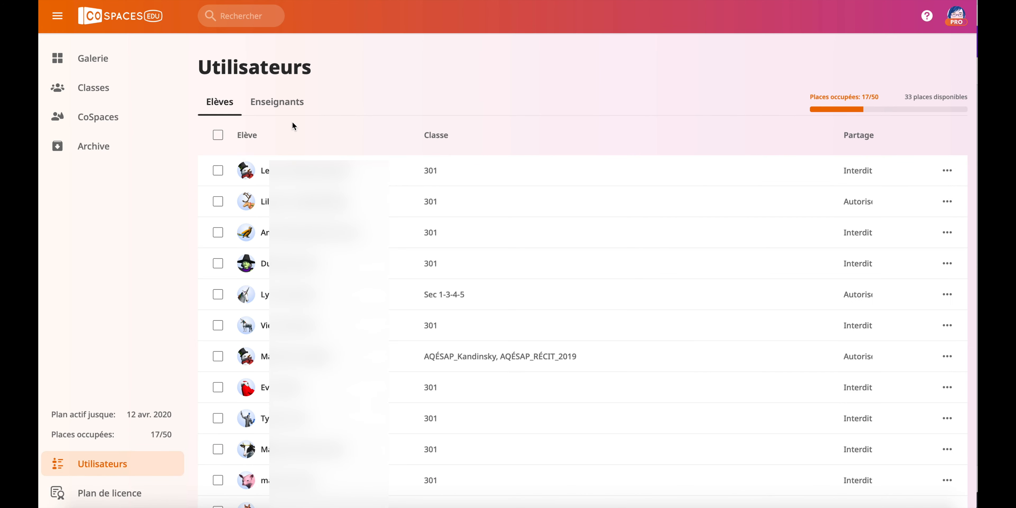
pyautogui.click(275, 104)
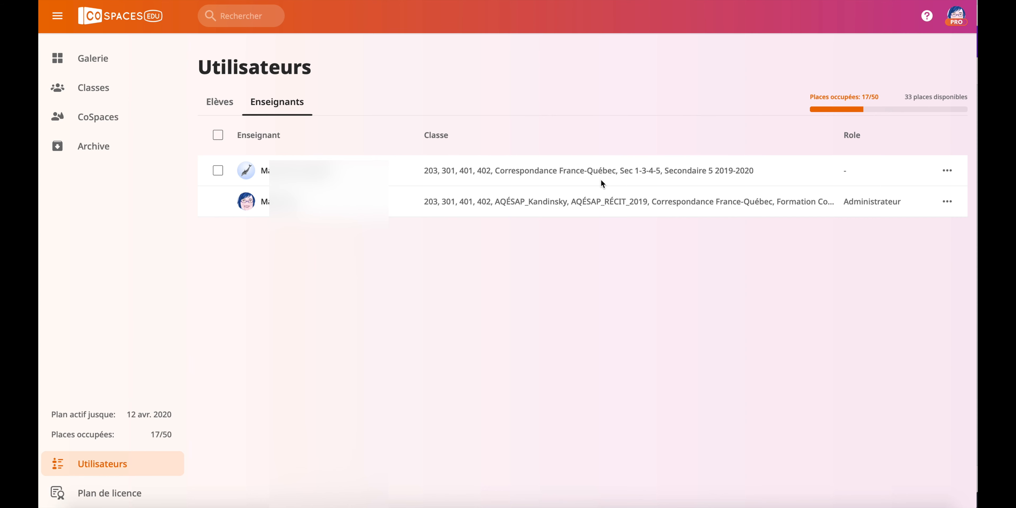
pyautogui.click(949, 175)
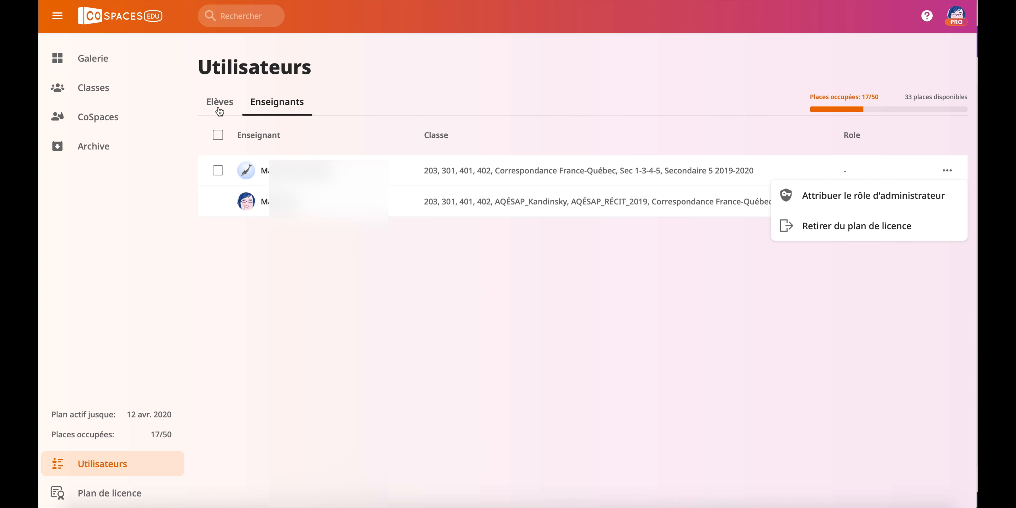
pyautogui.click(227, 110)
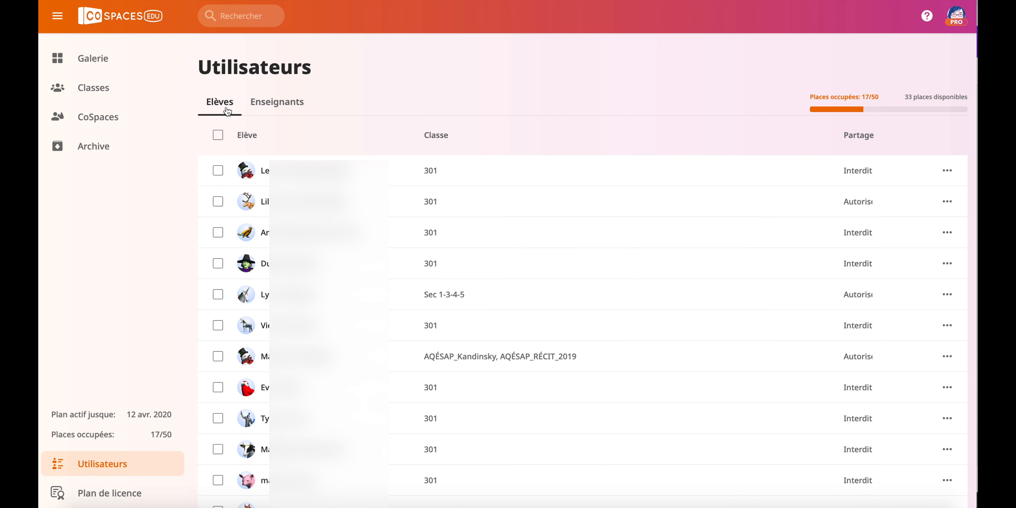
pyautogui.click(946, 172)
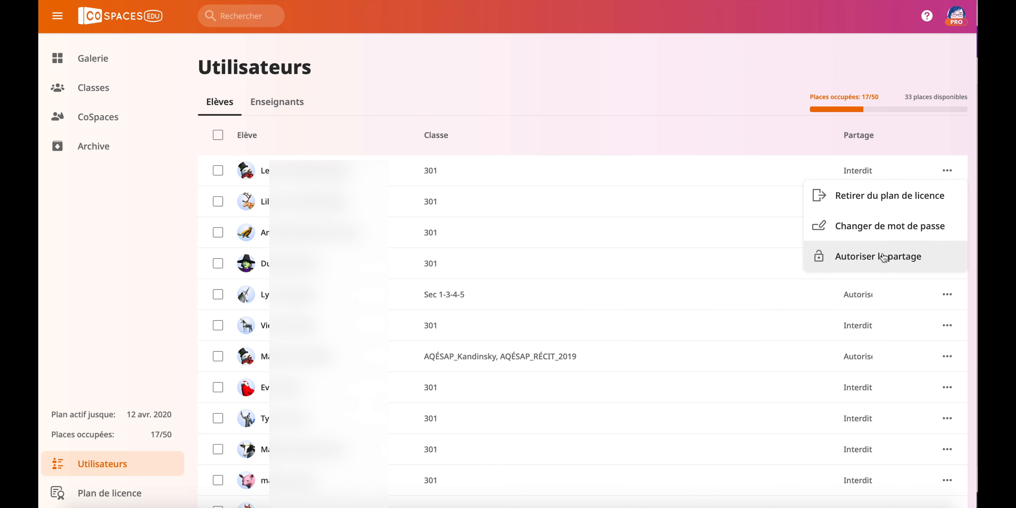
pyautogui.click(717, 124)
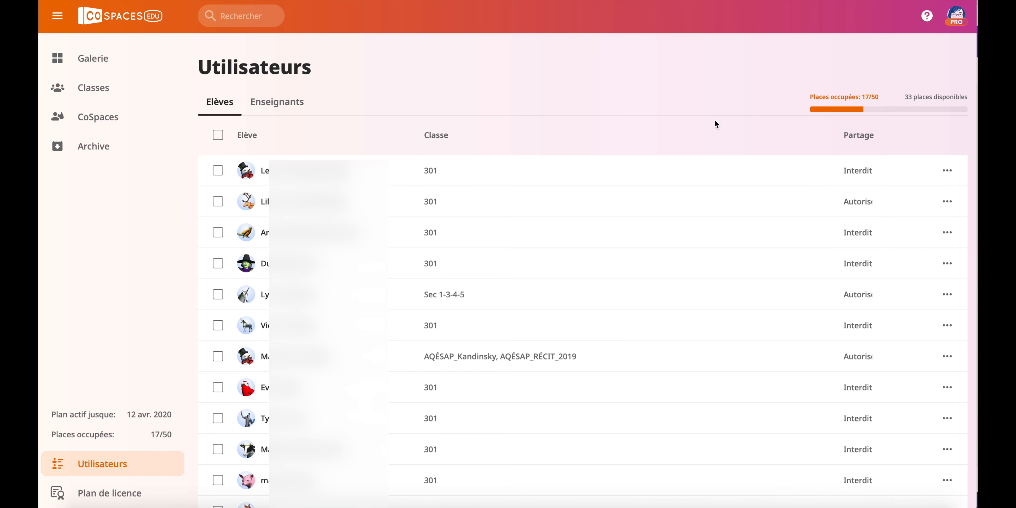
pyautogui.click(108, 493)
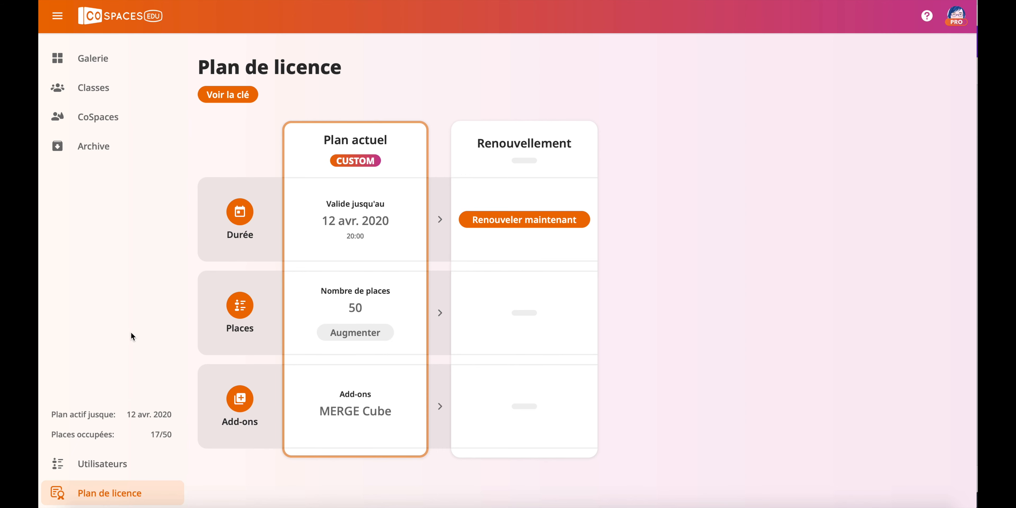
# - Create a new AR/VR CoSpace with a 3D environment scene and select the camera in its centre
pyautogui.click(102, 117)
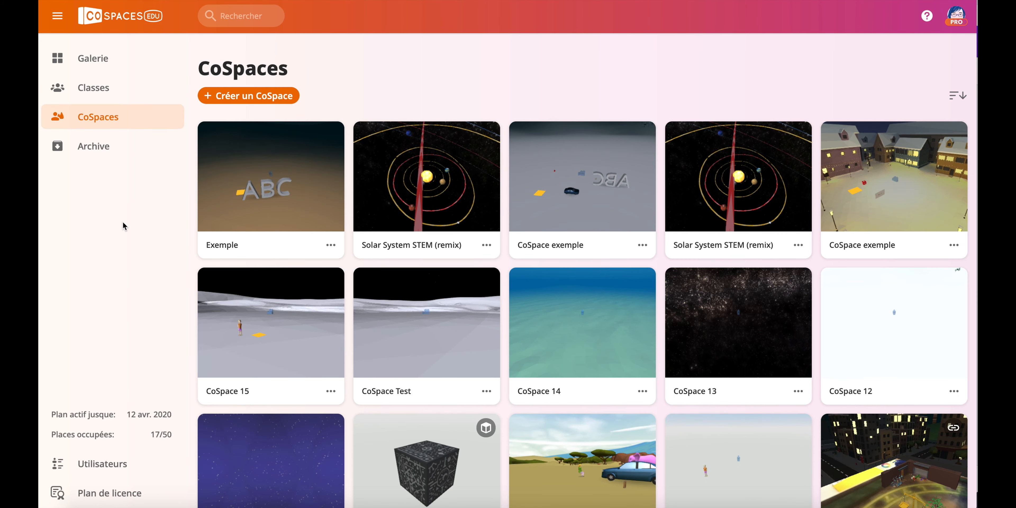
pyautogui.click(243, 102)
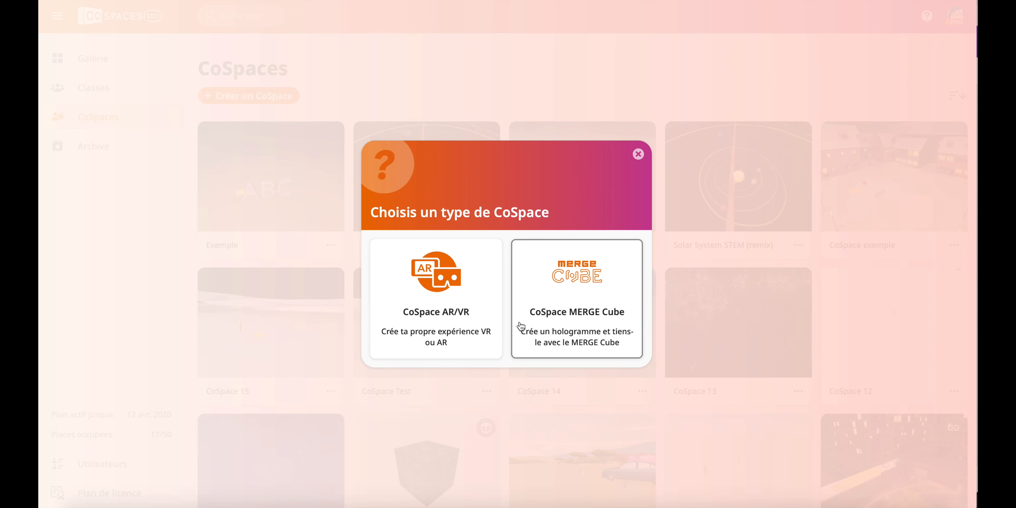
pyautogui.click(419, 315)
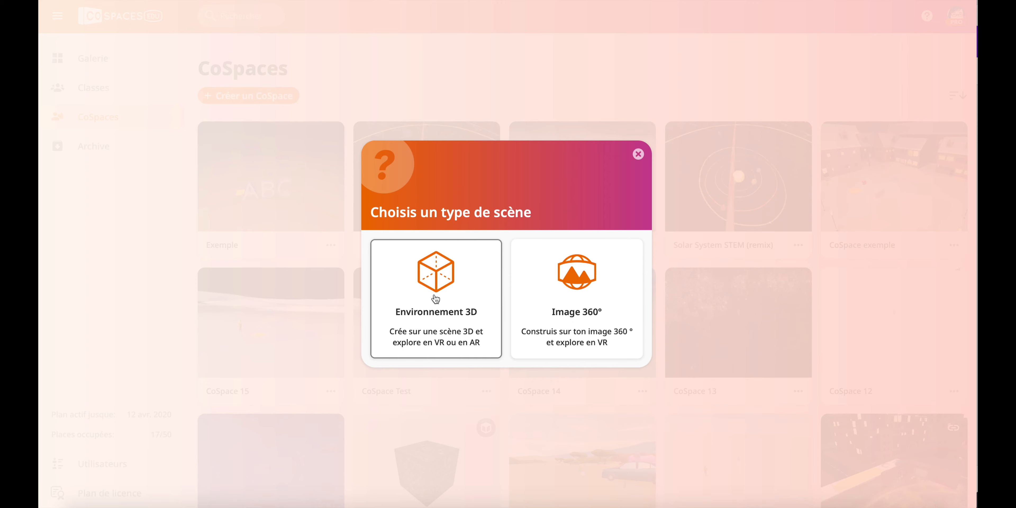
pyautogui.click(424, 311)
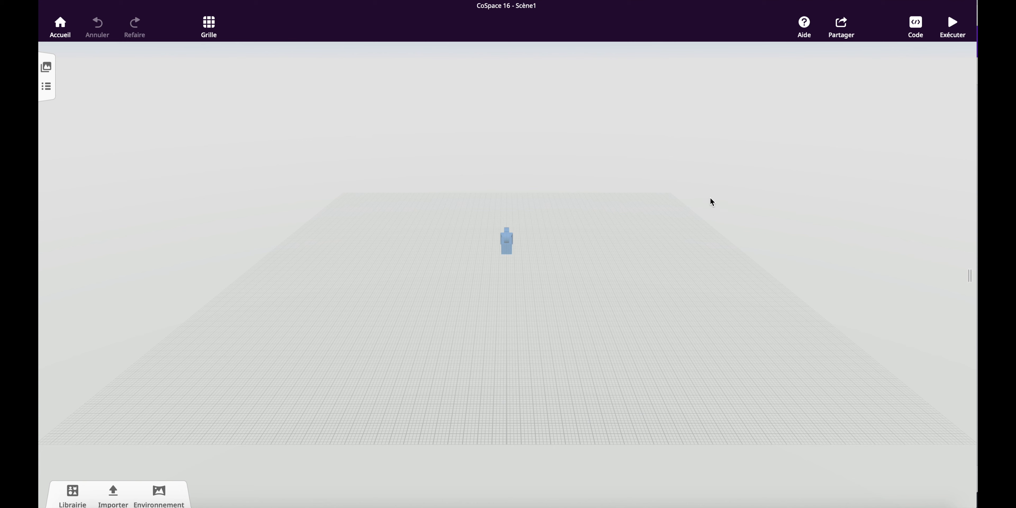
pyautogui.click(507, 240)
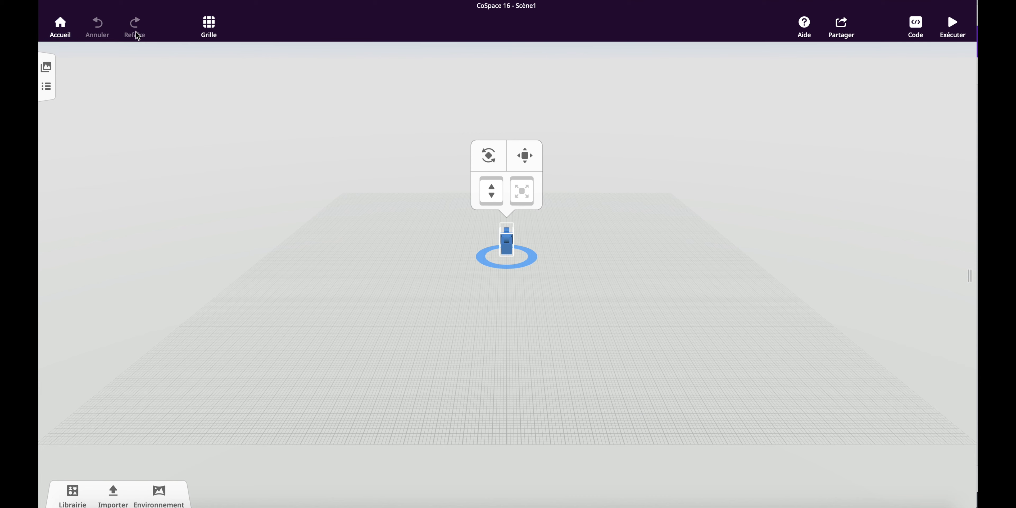
# - Switch the scene's grid off and on again, try the 0.05 spacing, and set the grid spacing to 1.0
pyautogui.click(213, 28)
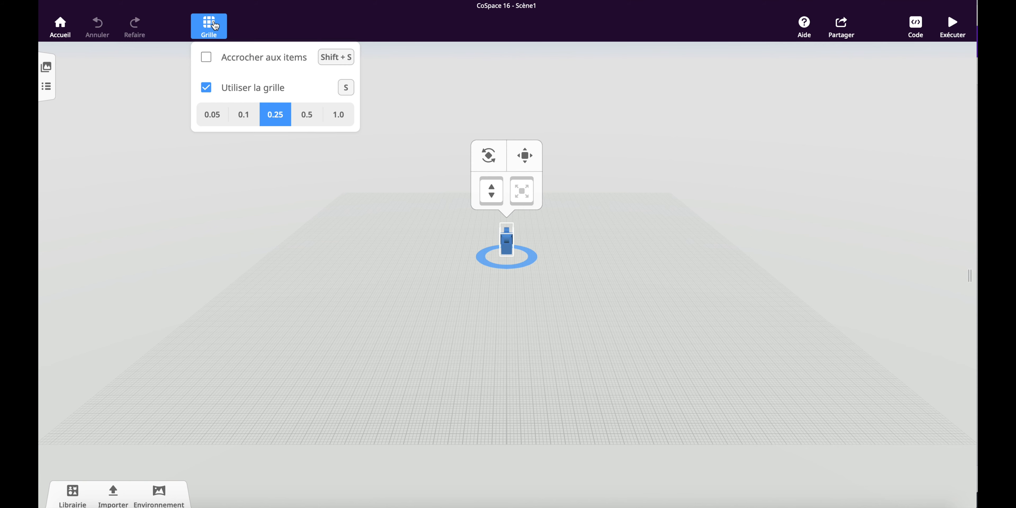
pyautogui.click(207, 89)
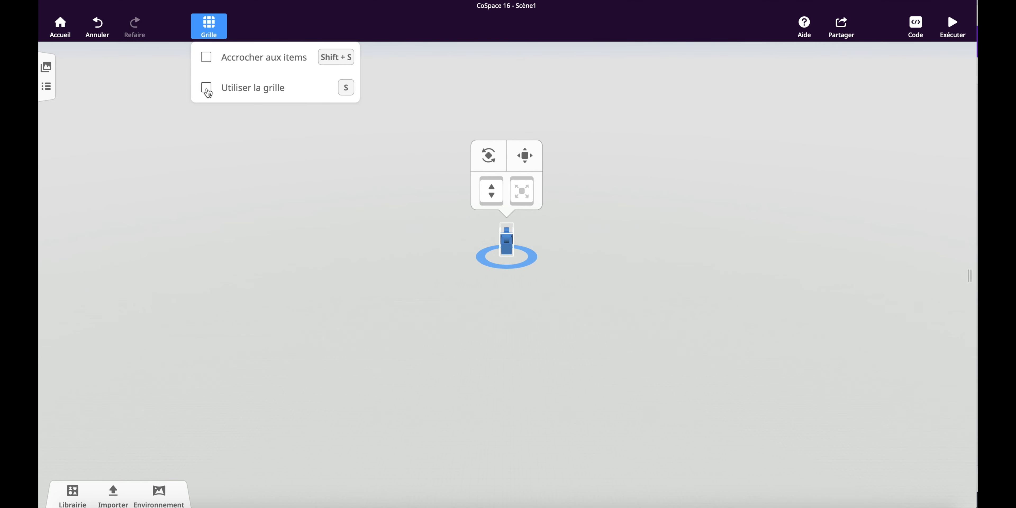
pyautogui.click(207, 88)
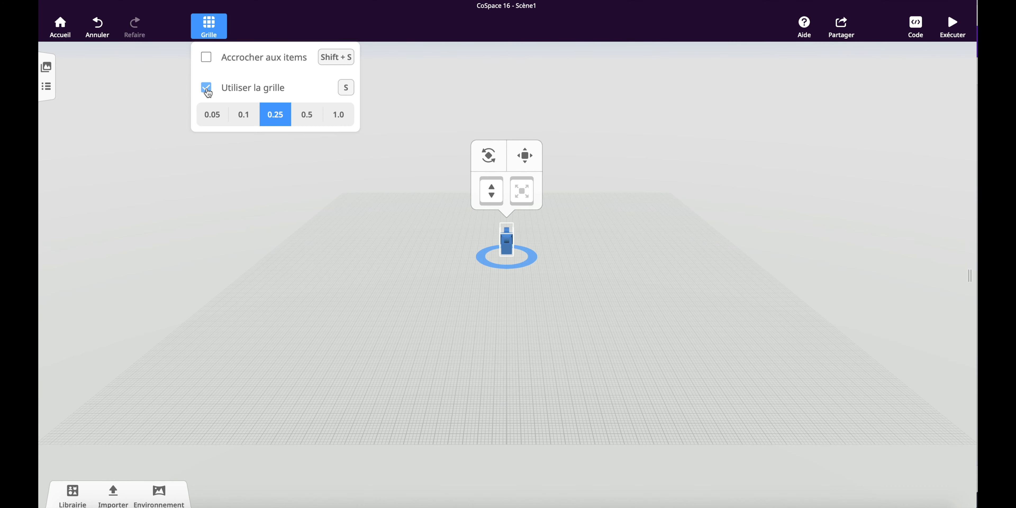
pyautogui.click(212, 118)
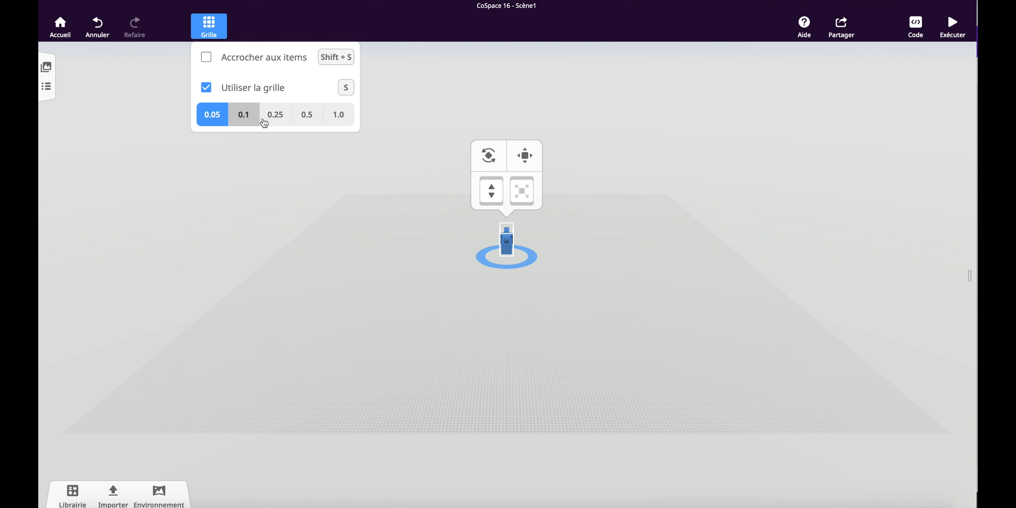
pyautogui.click(338, 117)
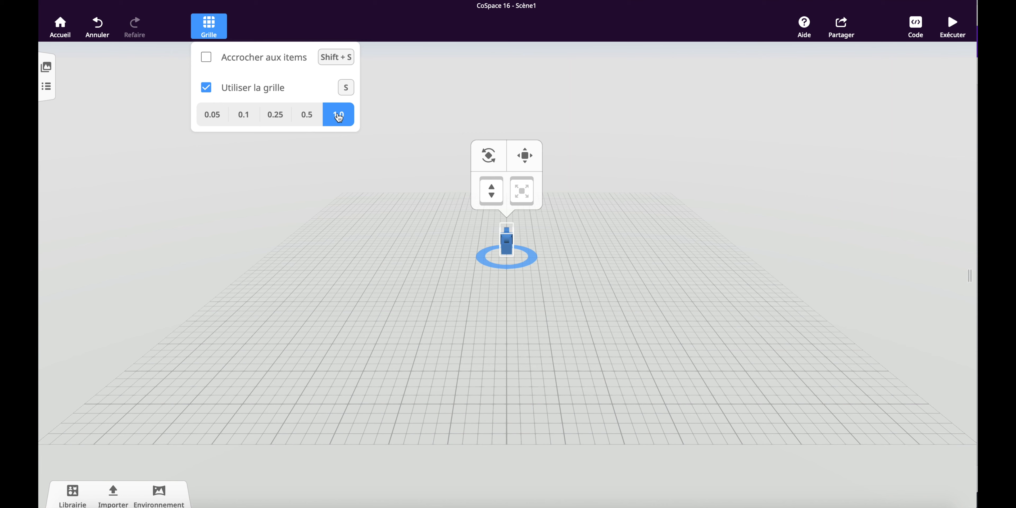
pyautogui.click(212, 29)
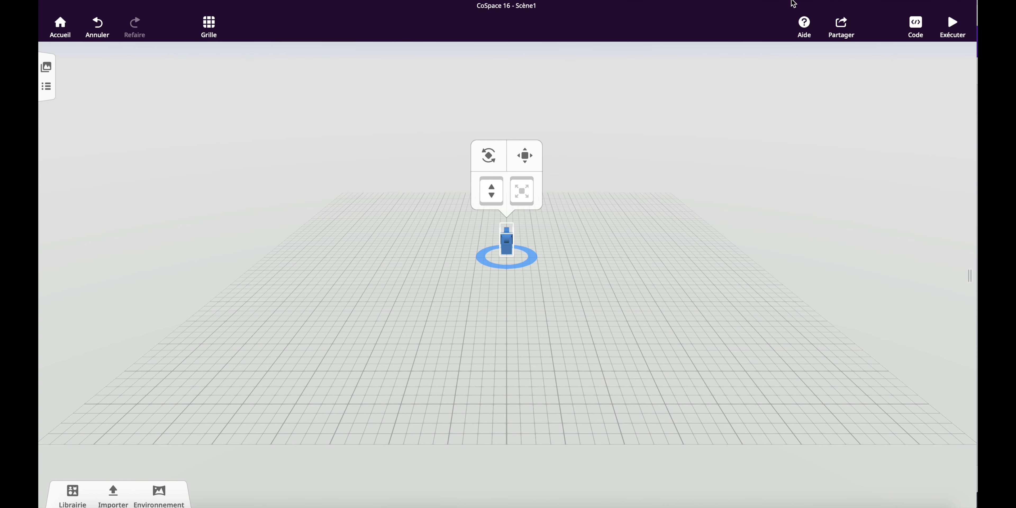
# - Open the help tutorials, browse the CoSpaces Edu YouTube channel's video playlists, and return to the scene editor
pyautogui.click(804, 24)
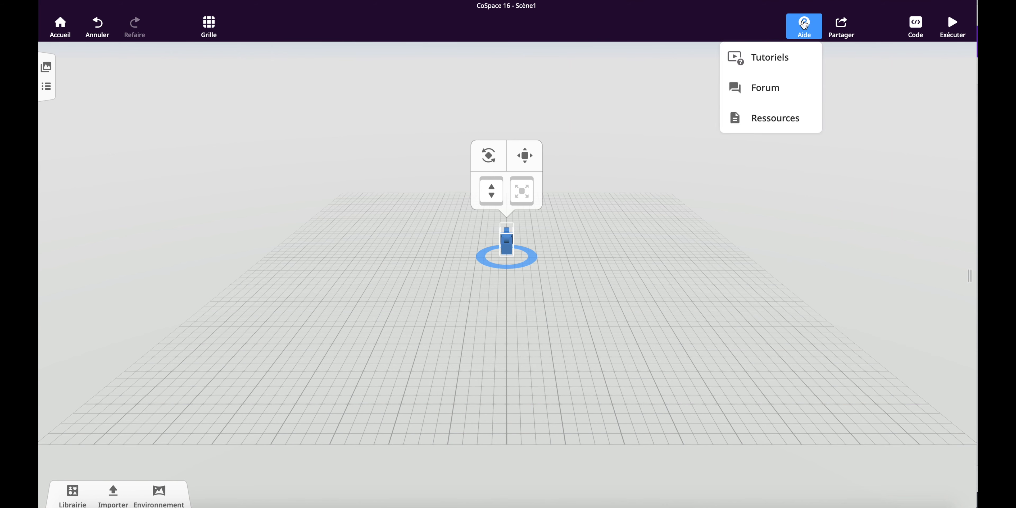
pyautogui.click(766, 59)
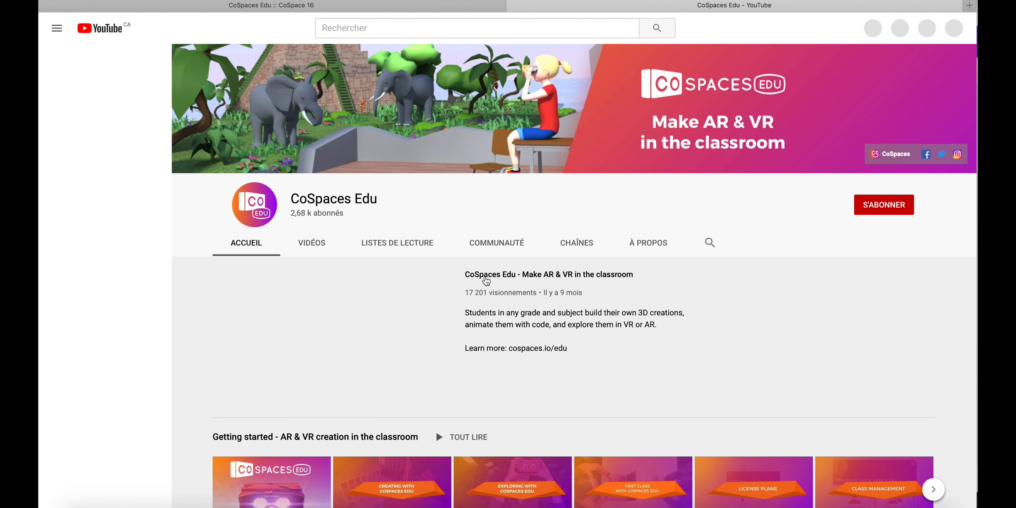
pyautogui.click(233, 393)
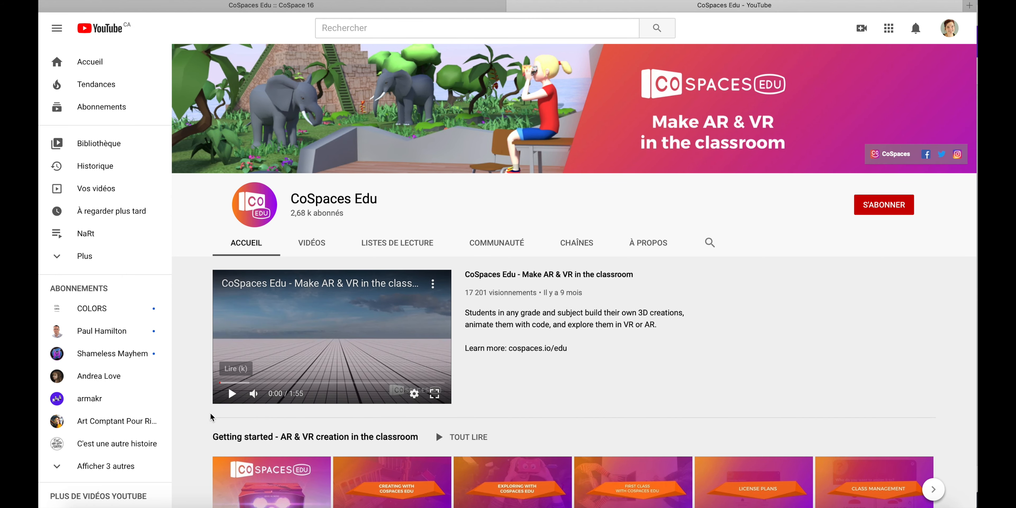
pyautogui.scroll(-5, 207, 426)
pyautogui.scroll(-9, 204, 434)
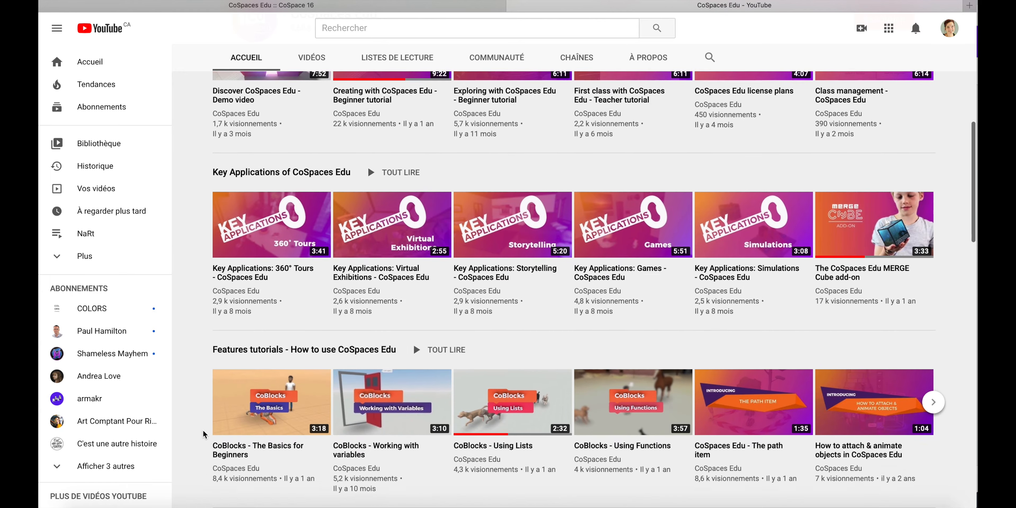
pyautogui.scroll(14, 204, 434)
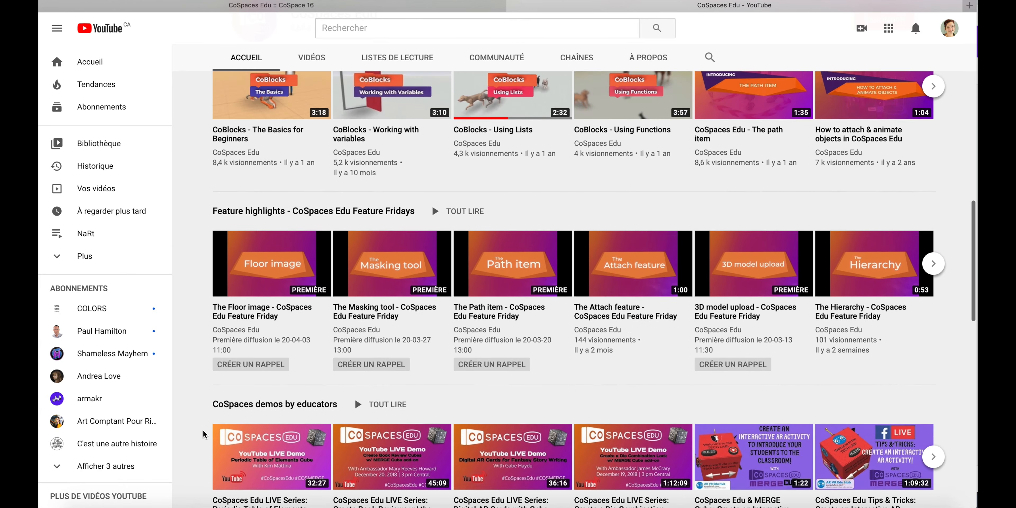
pyautogui.scroll(1, 204, 434)
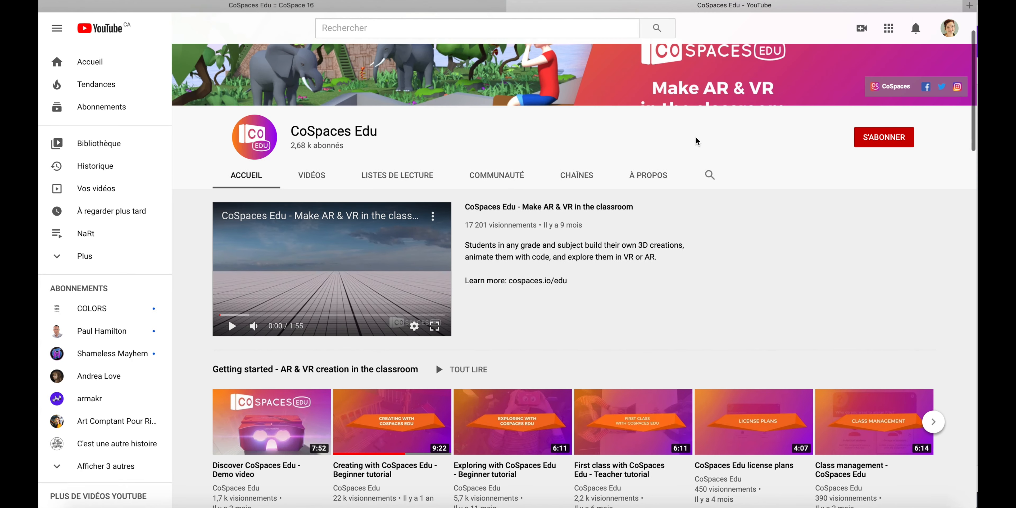
pyautogui.click(513, 5)
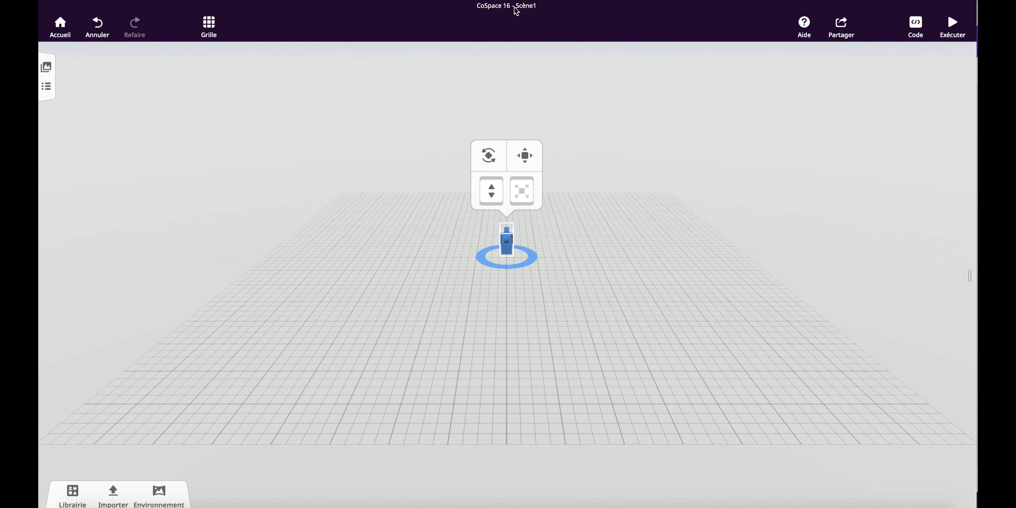
# - Check the CoSpace's sharing choices and the available scripting languages, closing both without sharing or adding code
pyautogui.click(837, 37)
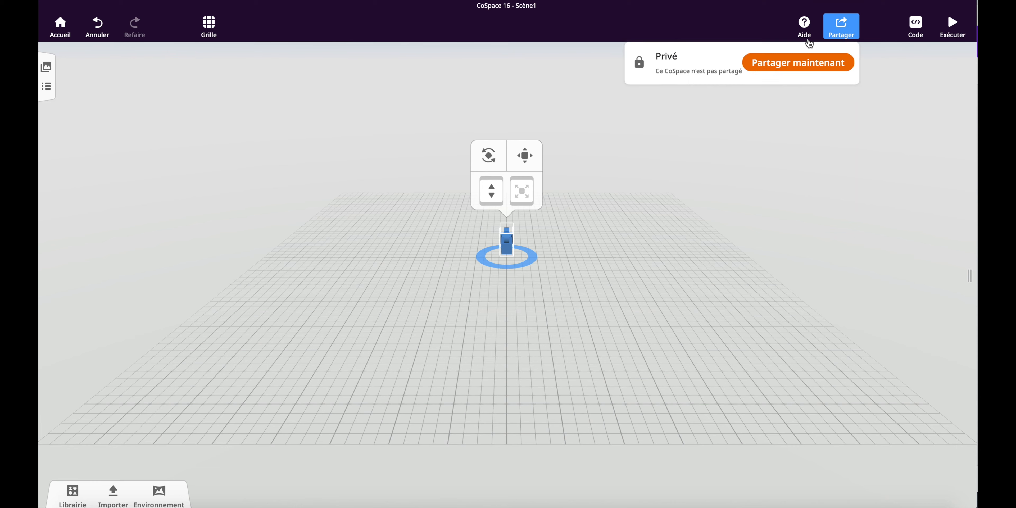
pyautogui.click(763, 68)
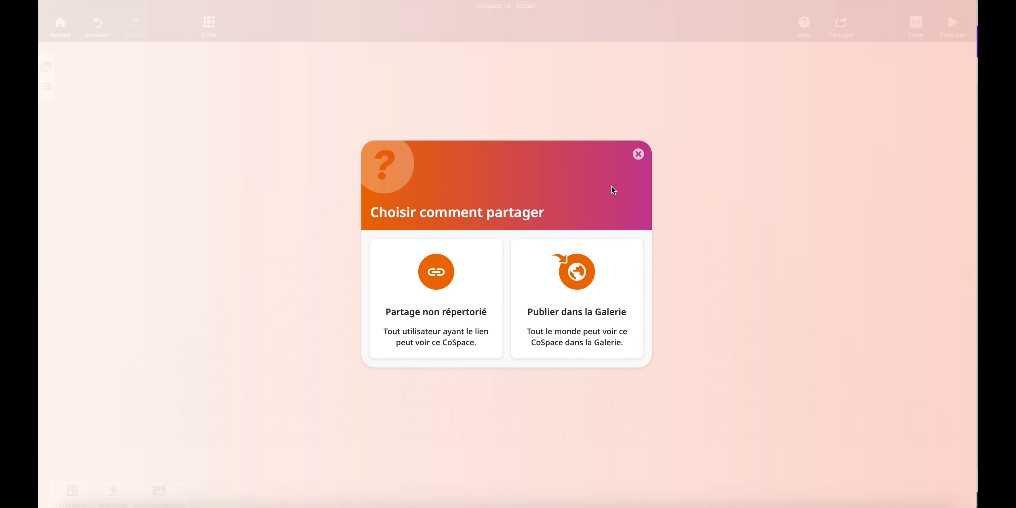
pyautogui.click(638, 154)
pyautogui.click(911, 33)
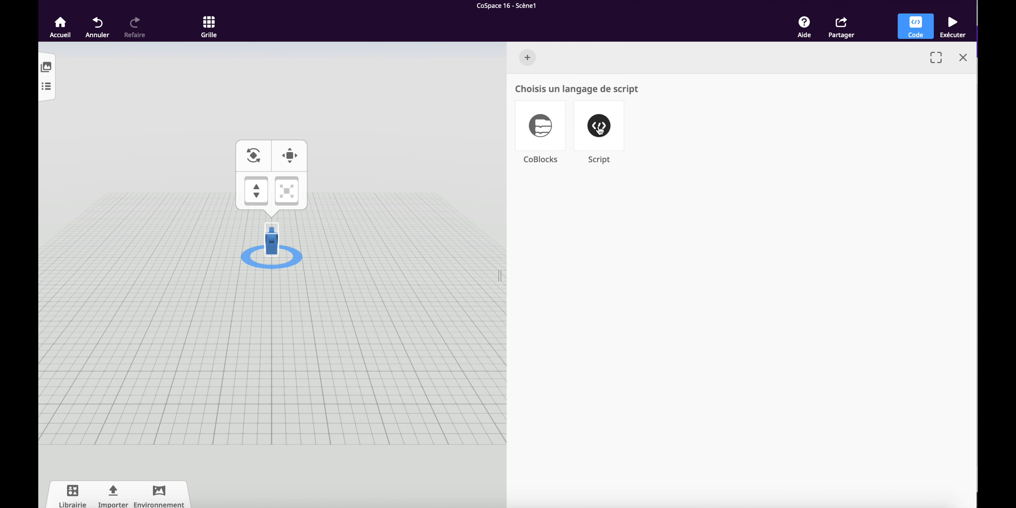
pyautogui.click(963, 60)
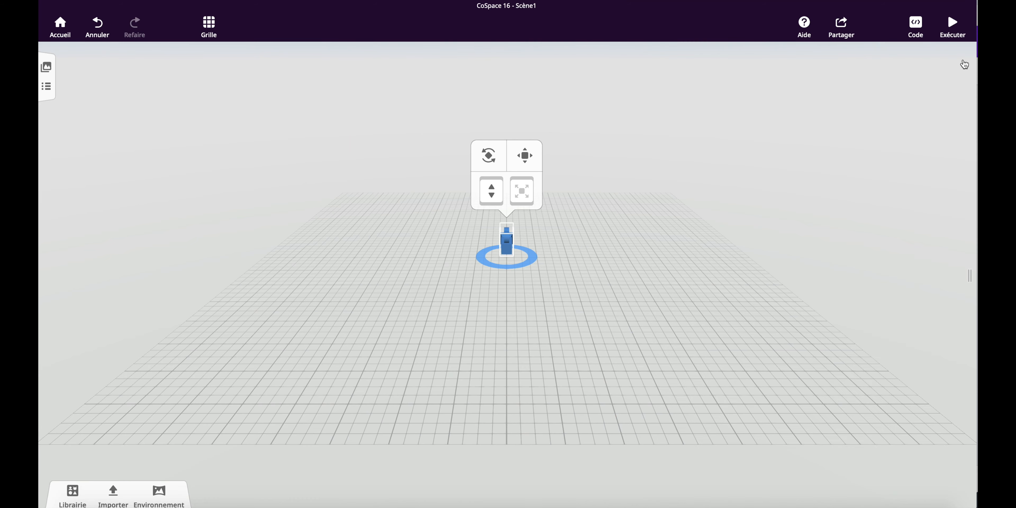
# - Run the scene, look around in it, restart the playback, and return to the editor
pyautogui.click(953, 28)
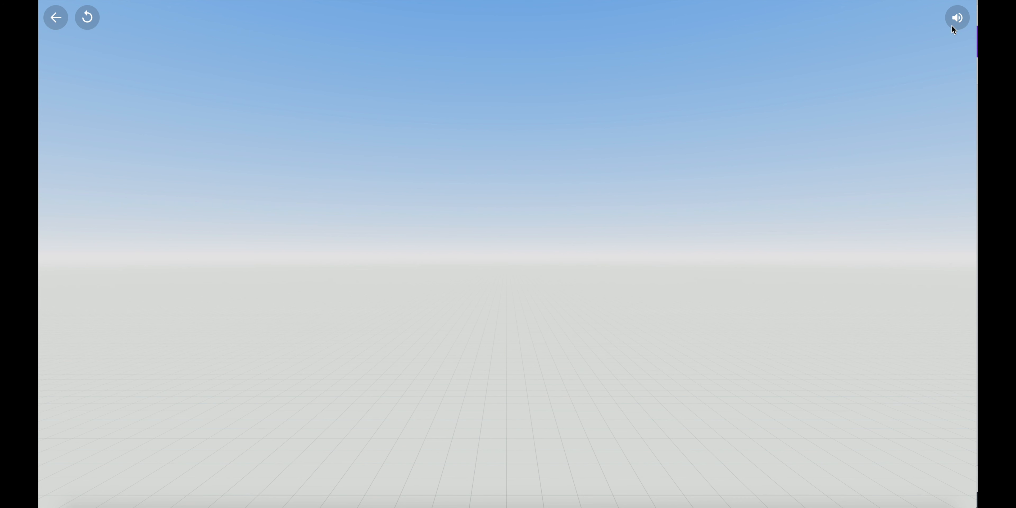
pyautogui.moveTo(532, 249); pyautogui.dragTo(749, 263)
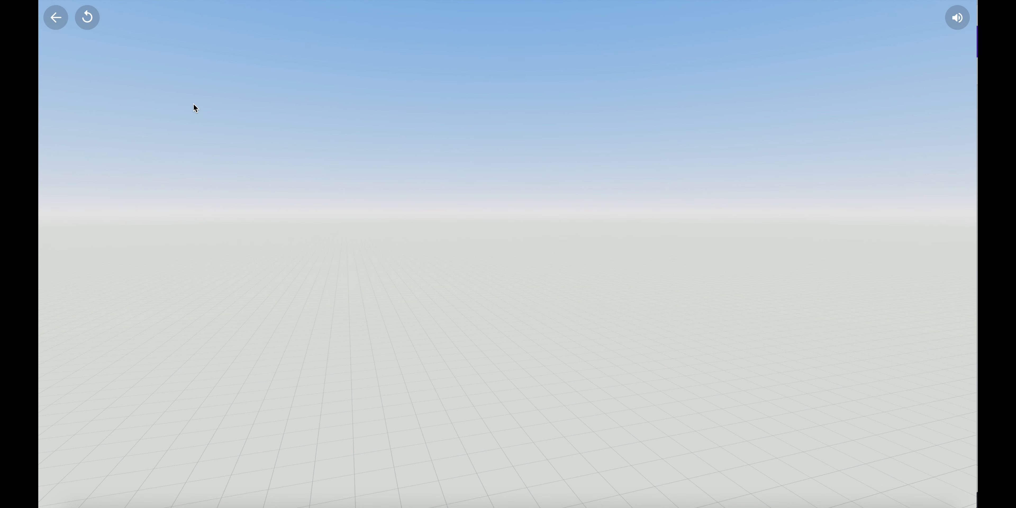
pyautogui.click(88, 19)
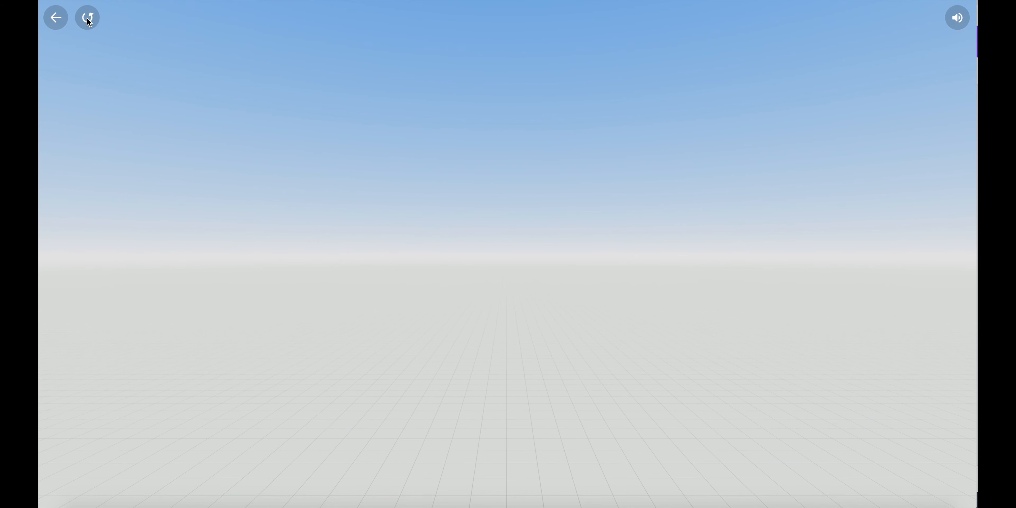
pyautogui.click(56, 18)
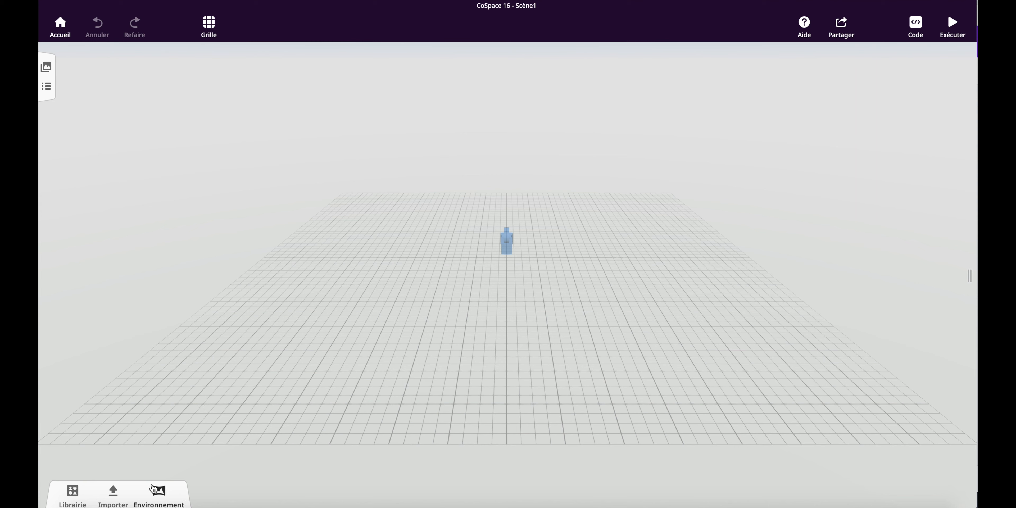
# - Browse the available environments and set the scene to the green valley with snow-capped mountains
pyautogui.click(160, 494)
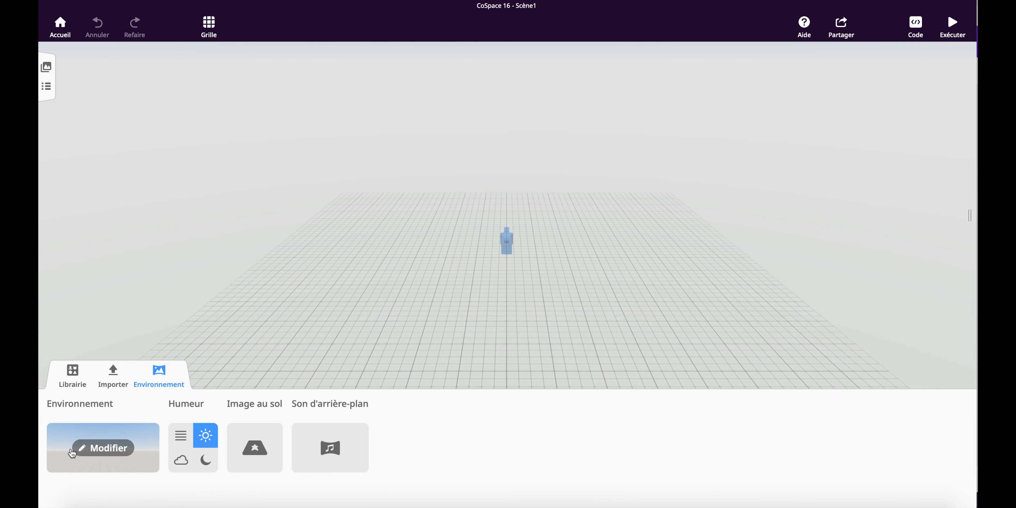
pyautogui.click(107, 451)
pyautogui.scroll(-4, 442, 335)
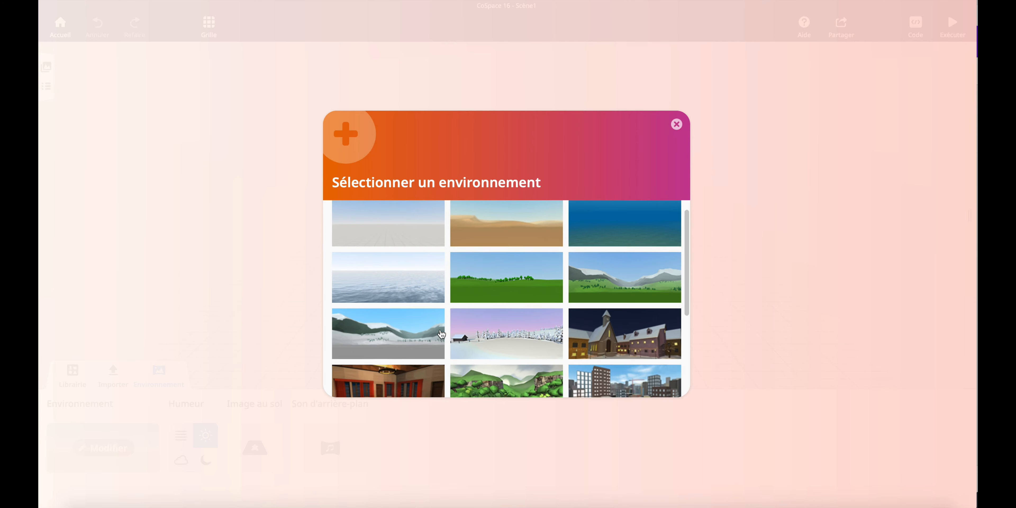
pyautogui.scroll(-1, 442, 334)
pyautogui.scroll(3, 441, 334)
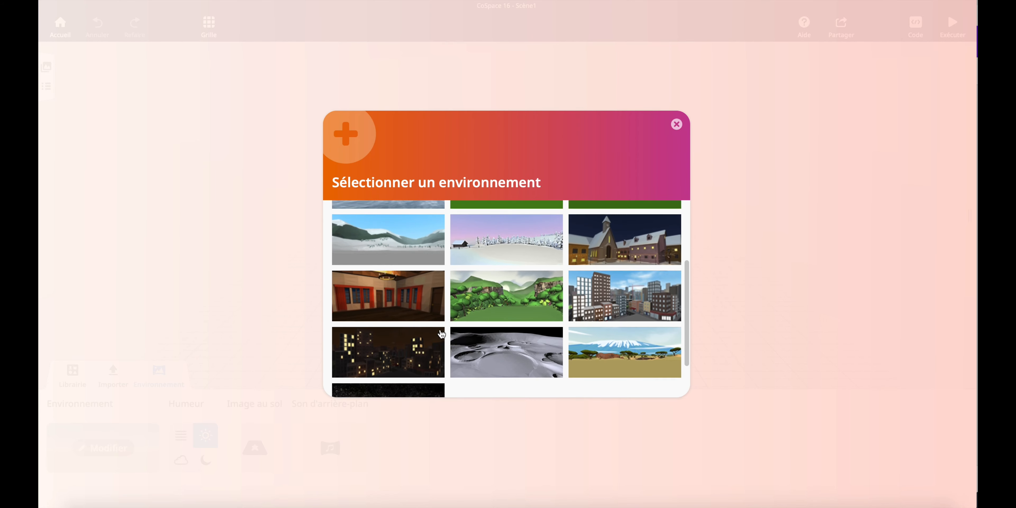
pyautogui.scroll(2, 441, 335)
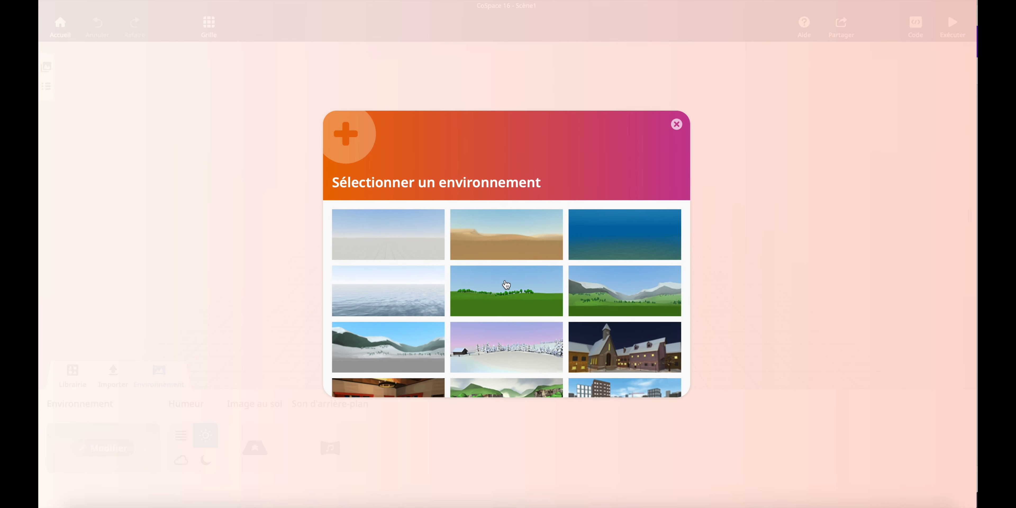
pyautogui.click(605, 299)
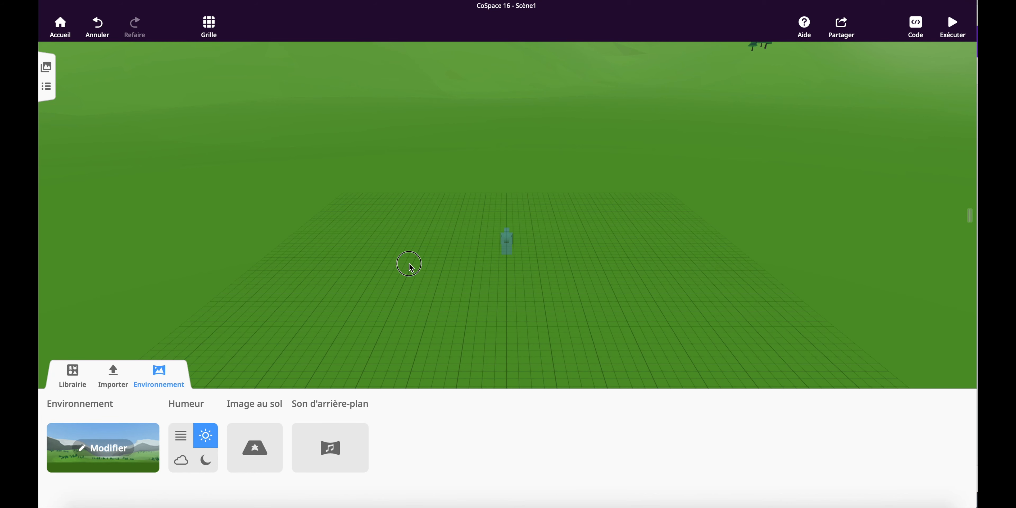
pyautogui.moveTo(410, 268); pyautogui.dragTo(415, 212)
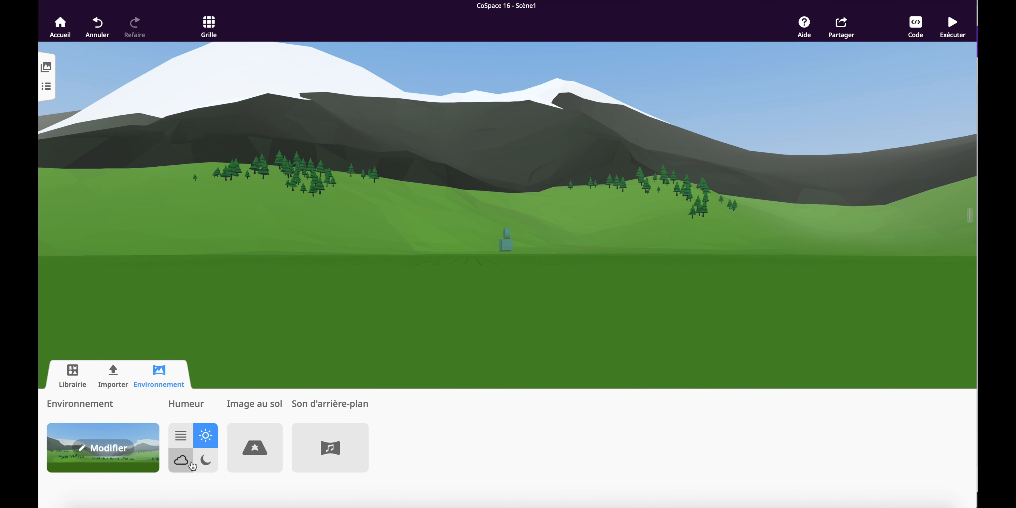
# - Try the scene's other moods, including sunny and cloudy, and set the mood to night
pyautogui.click(181, 436)
pyautogui.click(205, 436)
pyautogui.click(181, 460)
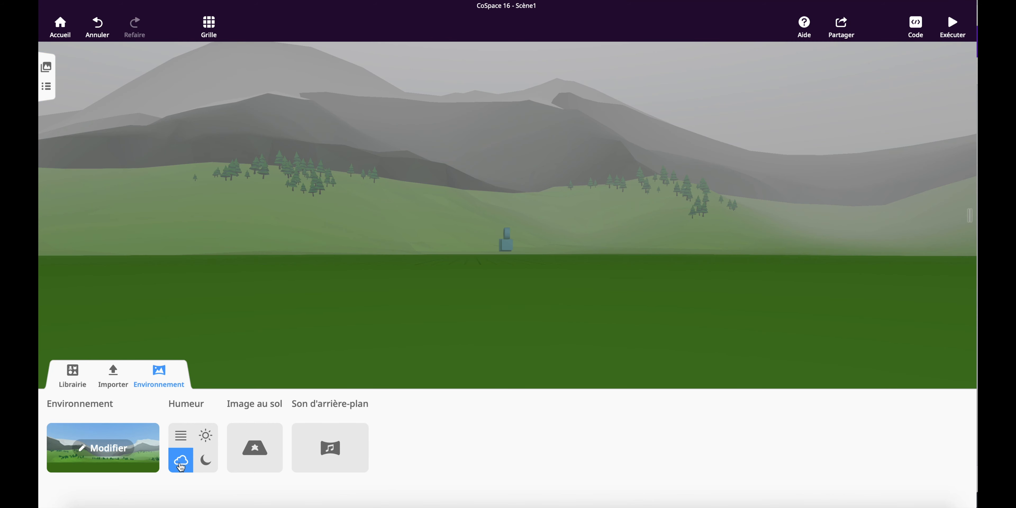
pyautogui.click(206, 462)
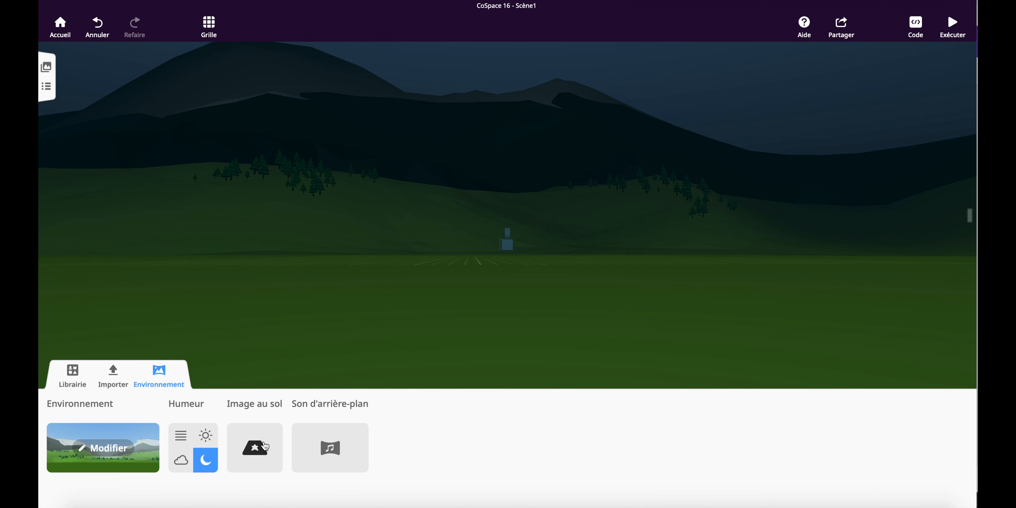
pyautogui.moveTo(429, 284); pyautogui.dragTo(432, 334)
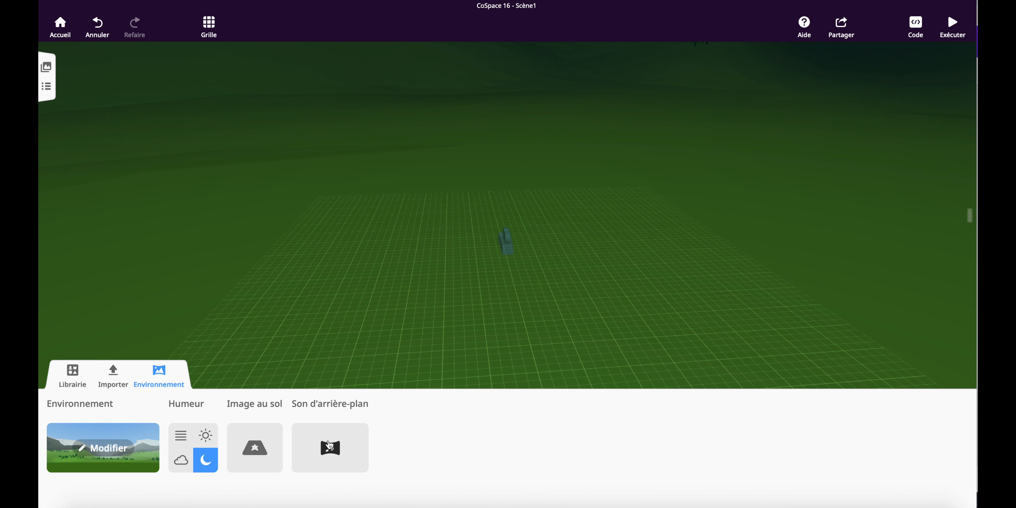
# - Browse the library's characters, animals, housing, nature, transport and objects categories
pyautogui.click(64, 387)
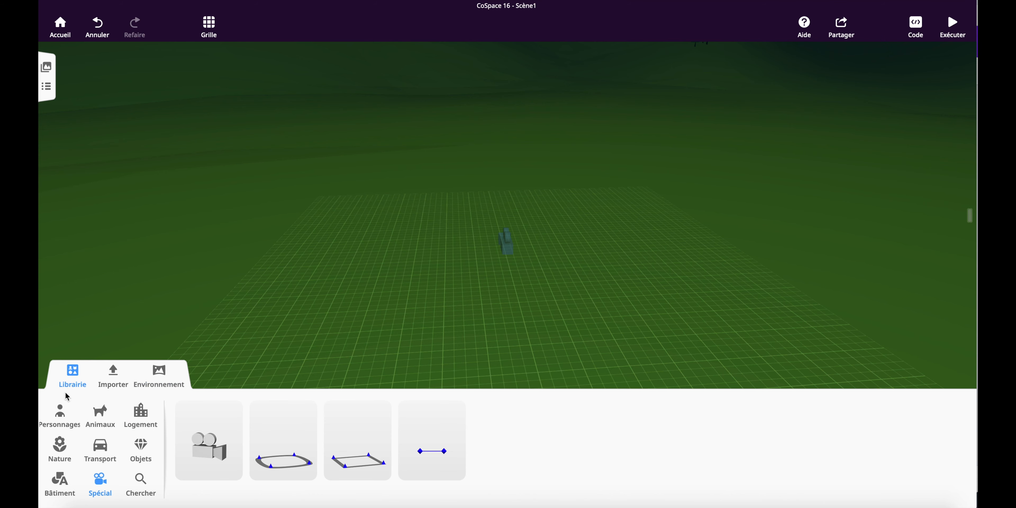
pyautogui.click(68, 416)
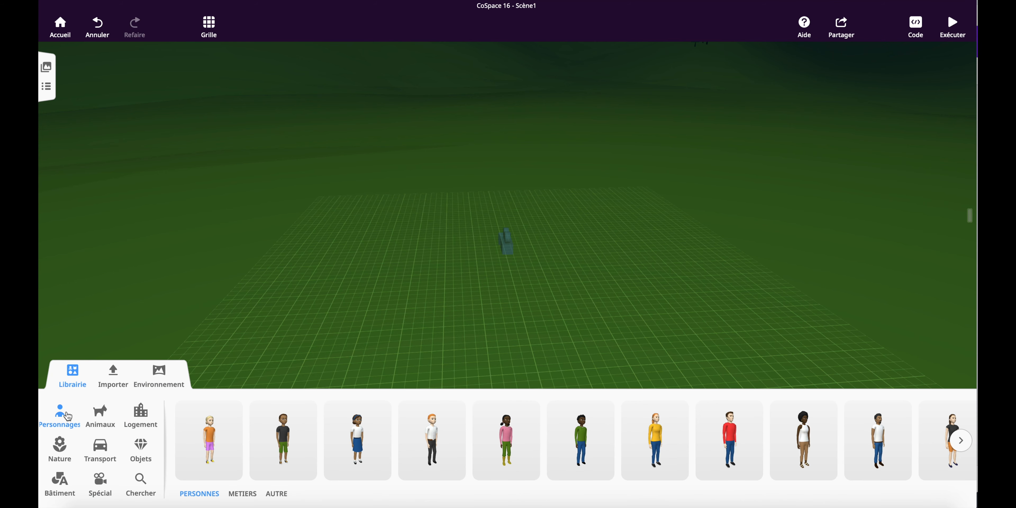
pyautogui.click(101, 415)
pyautogui.click(127, 424)
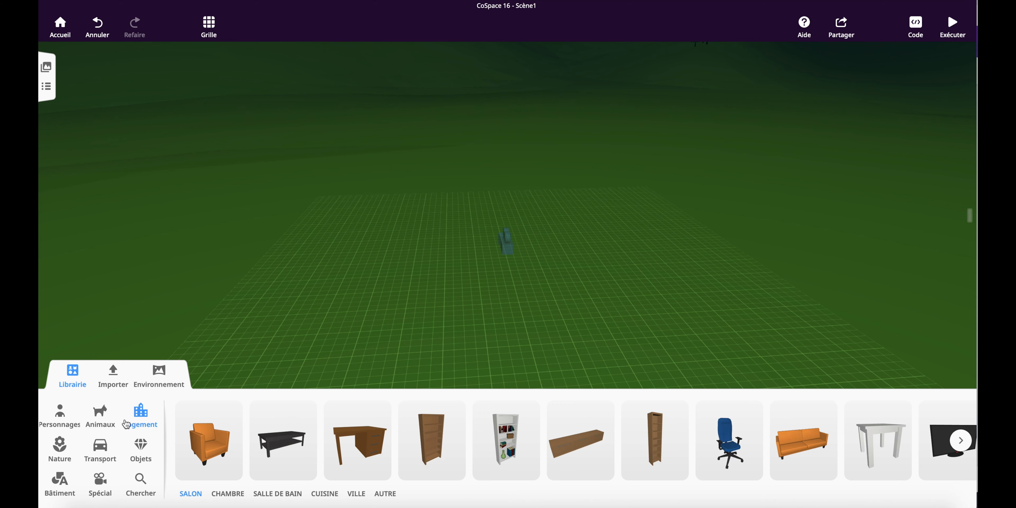
pyautogui.click(63, 456)
pyautogui.click(106, 458)
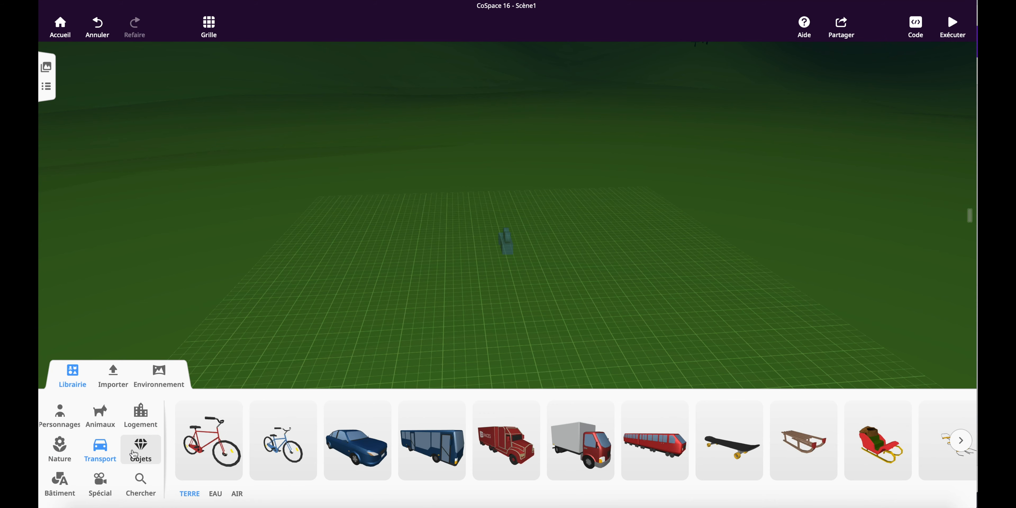
pyautogui.click(140, 450)
# - Place the flat yellow square from the building elements on the grid and enlarge it
pyautogui.click(55, 493)
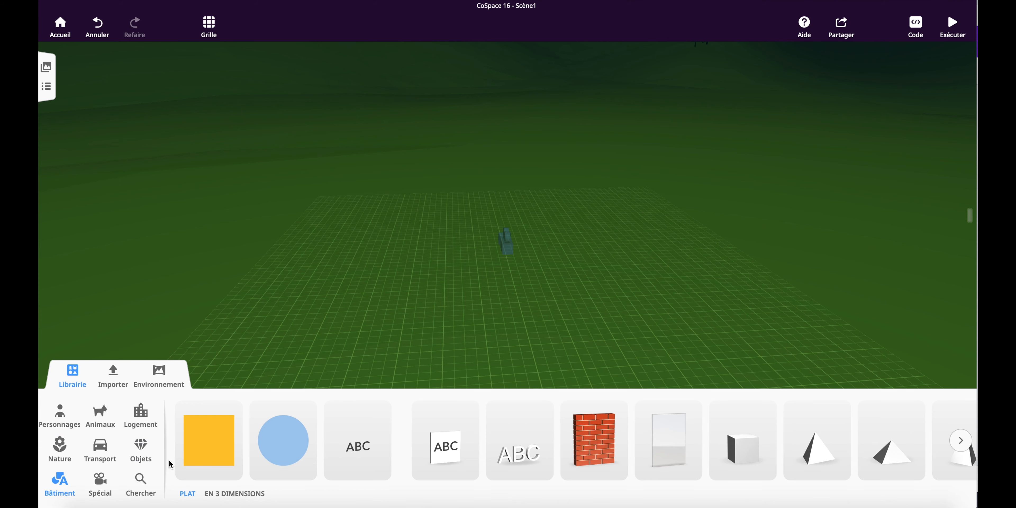
pyautogui.moveTo(209, 440); pyautogui.dragTo(315, 321)
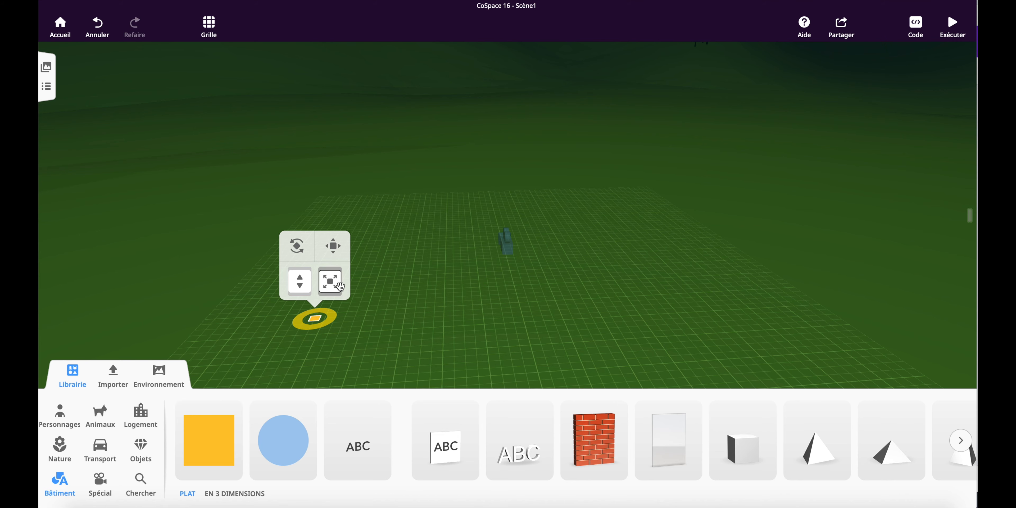
pyautogui.moveTo(338, 287); pyautogui.dragTo(585, 199)
# - Add the flat ABC text beside the yellow square, and place and enlarge the 3D ABC text
pyautogui.moveTo(361, 439); pyautogui.dragTo(404, 311)
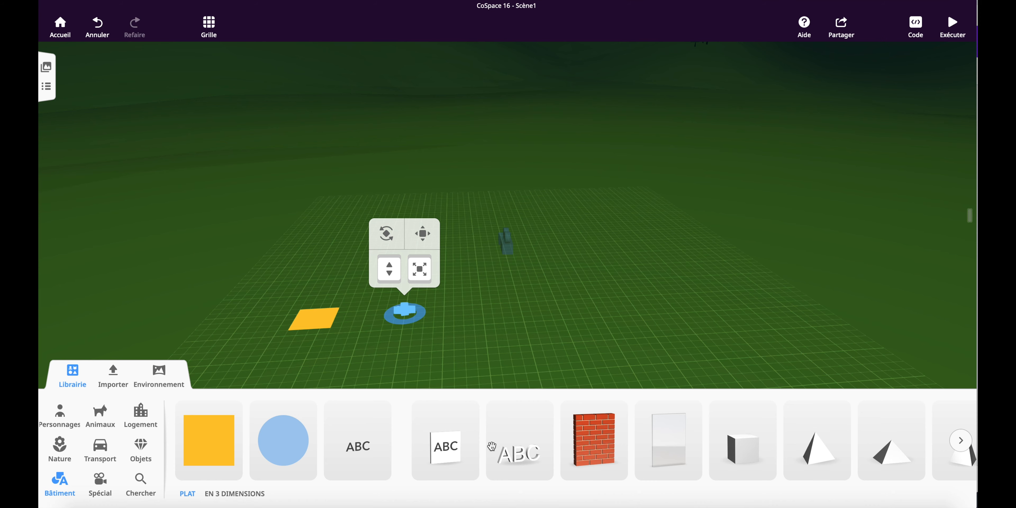
pyautogui.moveTo(519, 448); pyautogui.dragTo(521, 317)
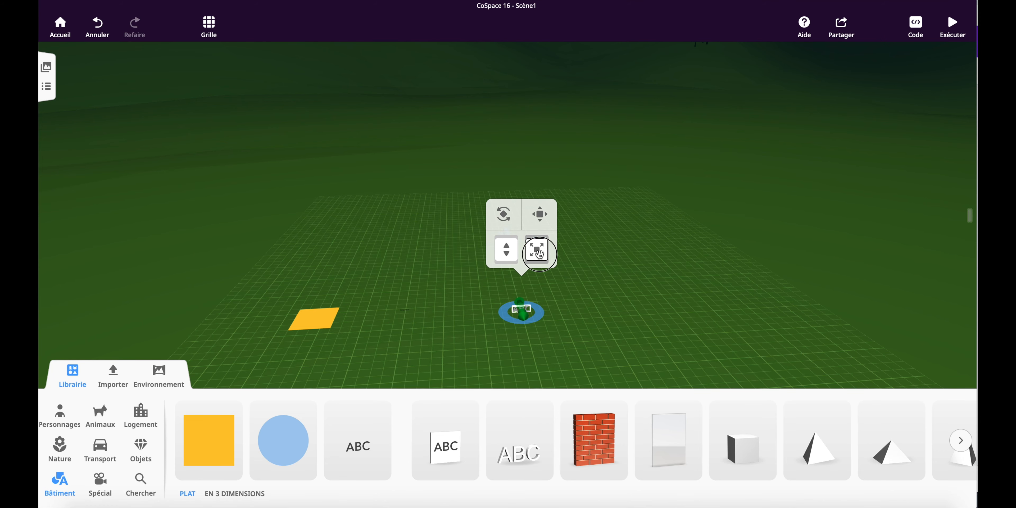
pyautogui.moveTo(537, 249); pyautogui.dragTo(594, 182)
# - Place a brick wall and a glass panel on the grid behind the ABC text, enlarging both
pyautogui.moveTo(596, 438); pyautogui.dragTo(693, 273)
pyautogui.moveTo(718, 214); pyautogui.dragTo(741, 158)
pyautogui.moveTo(666, 410); pyautogui.dragTo(429, 203)
pyautogui.moveTo(427, 149); pyautogui.dragTo(476, 91)
# - Look through the remaining 3D building shapes and the special camera and path elements
pyautogui.hscroll(10, 803, 468)
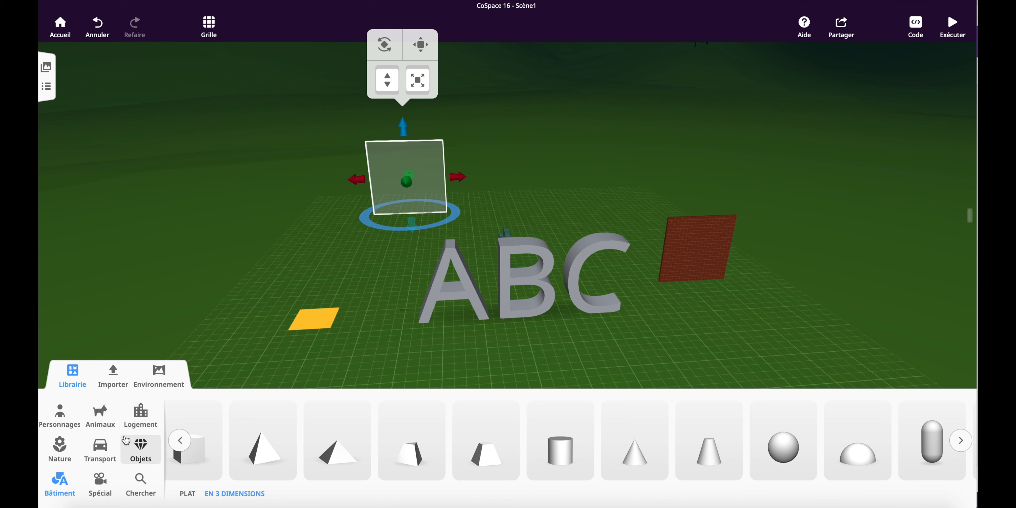
pyautogui.click(100, 485)
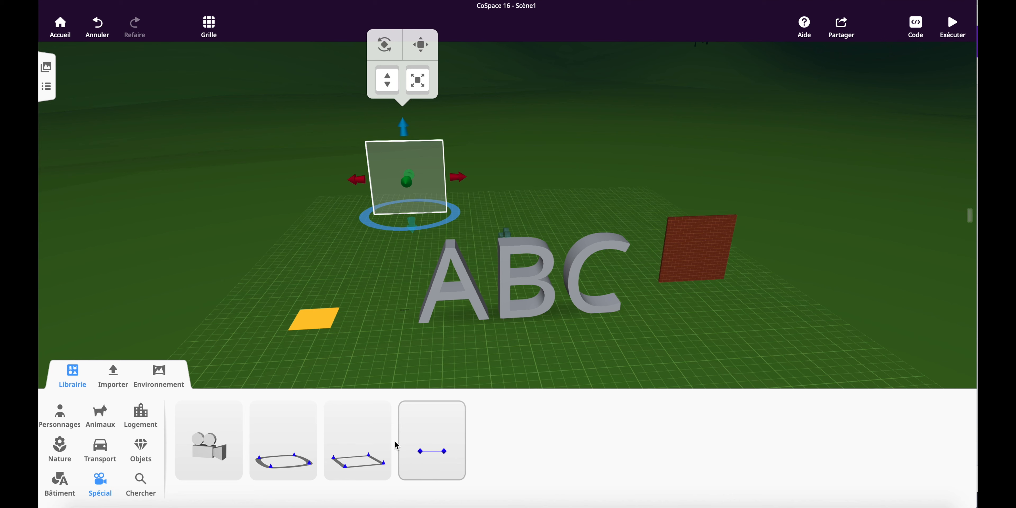
# - Examine the import options for videos and images, including the image types offered by the web search
pyautogui.click(113, 382)
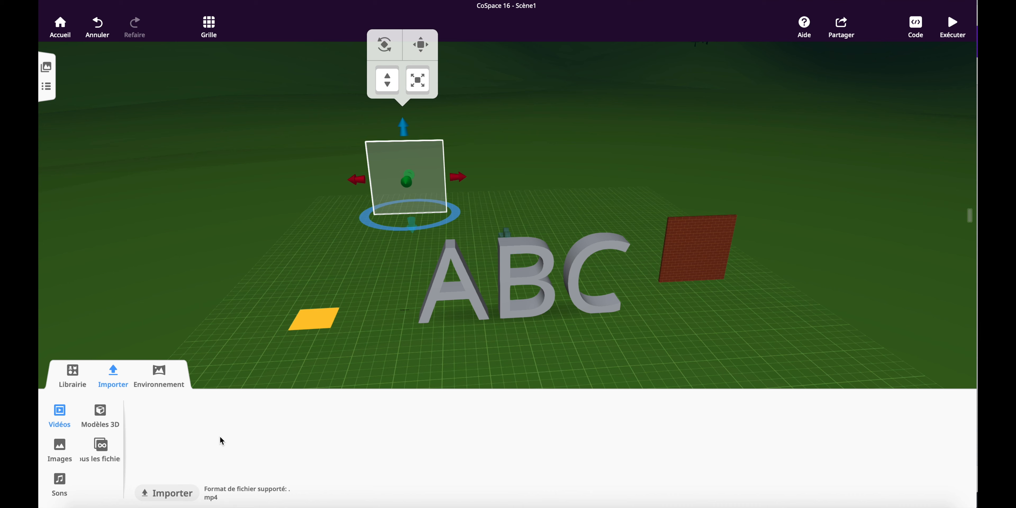
pyautogui.click(60, 448)
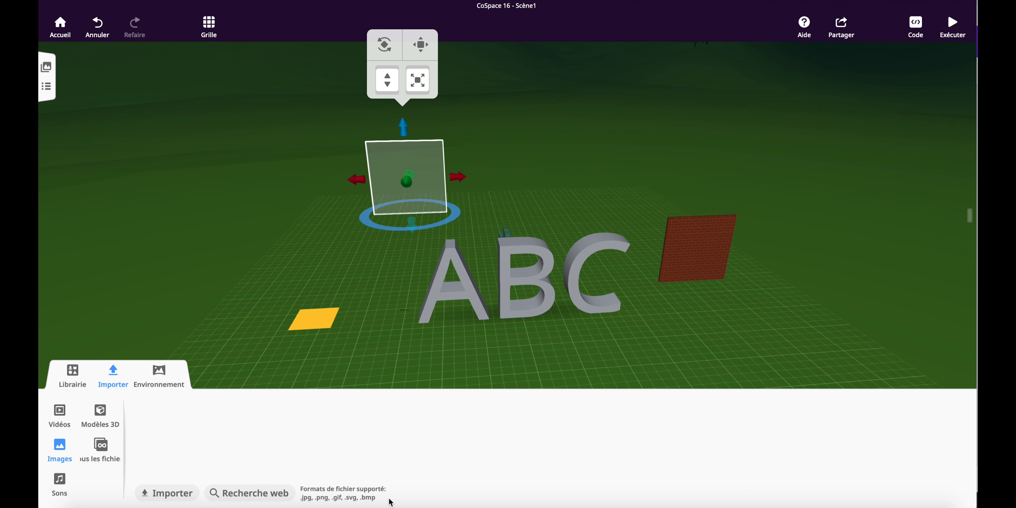
pyautogui.click(265, 494)
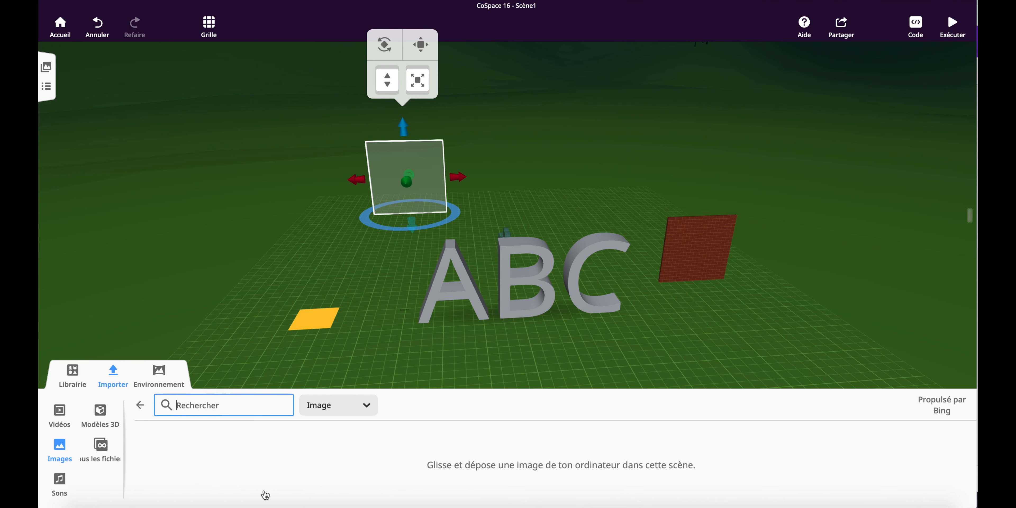
pyautogui.click(335, 405)
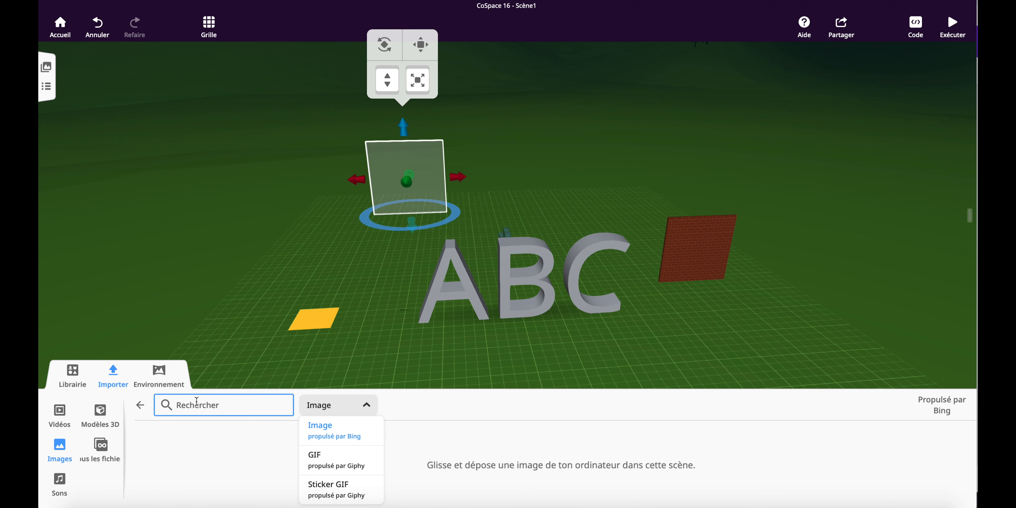
# - Check the sound import options and open the sound recorder, closing it without recording
pyautogui.click(66, 482)
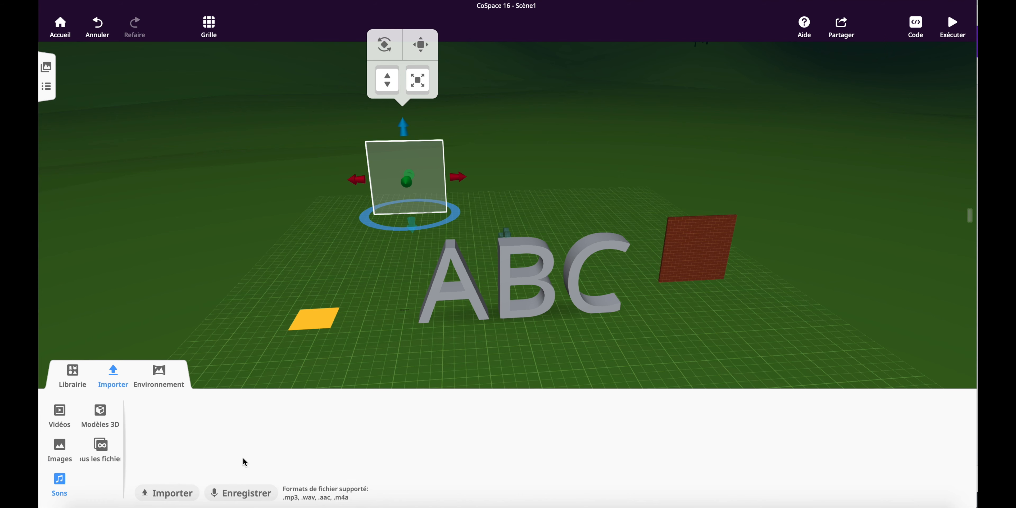
pyautogui.click(248, 495)
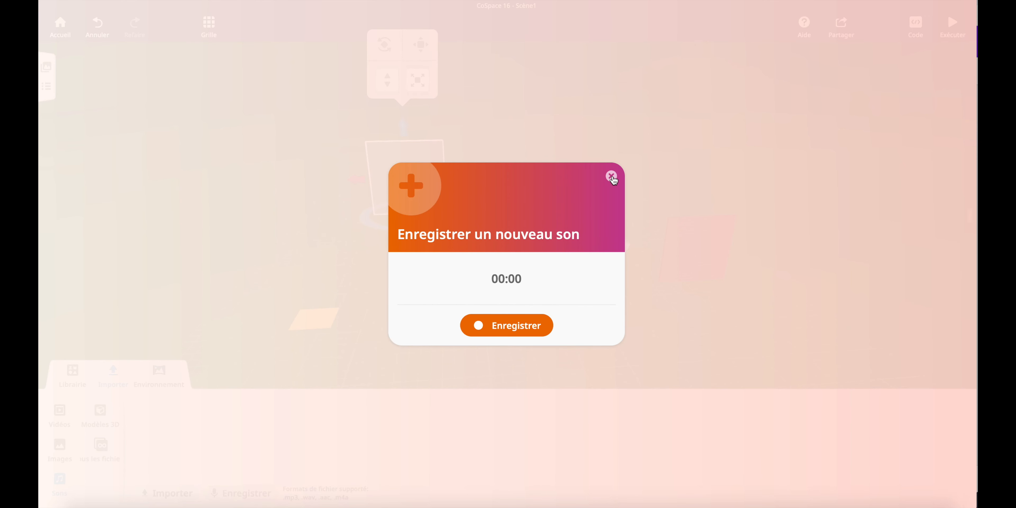
pyautogui.click(611, 176)
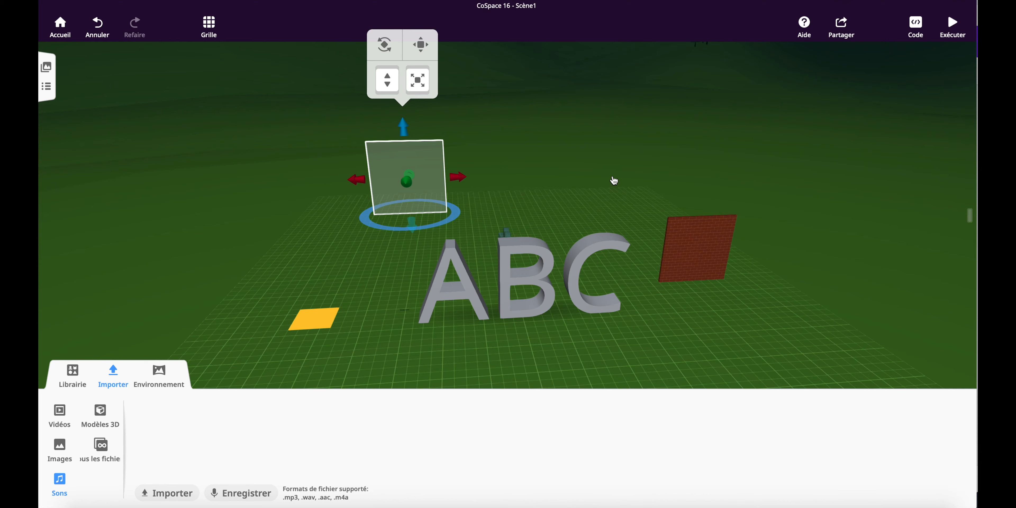
# - Search the web's 3D models for "cat"
pyautogui.click(88, 423)
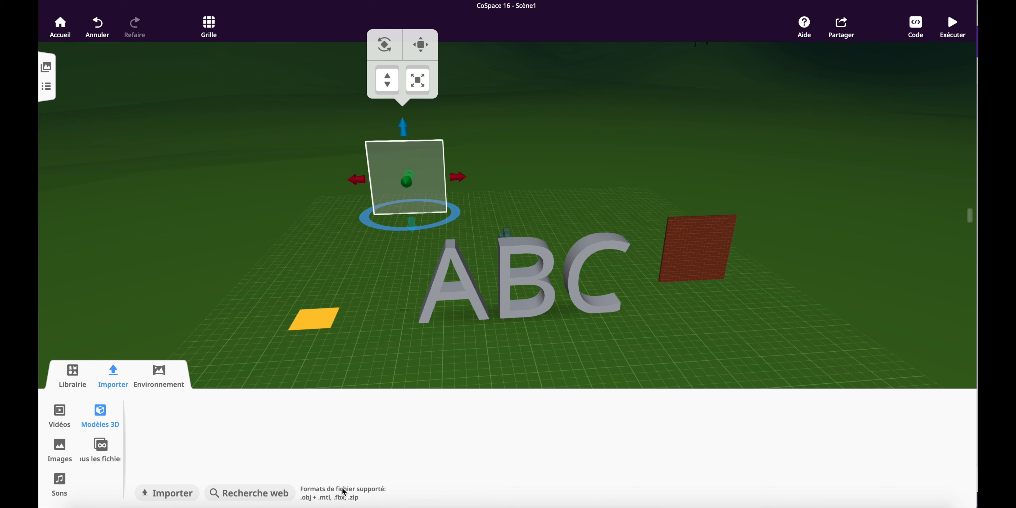
pyautogui.click(238, 496)
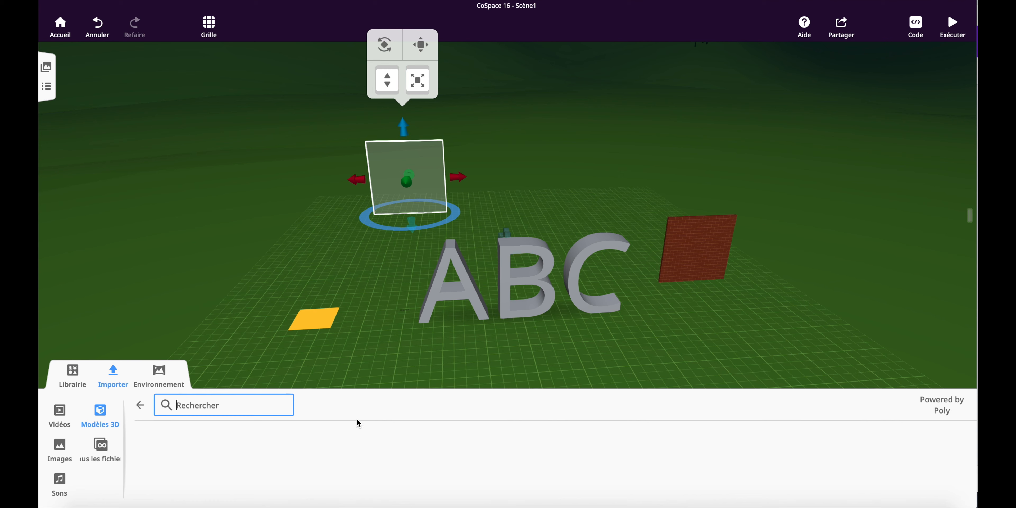
pyautogui.write('cat')
pyautogui.press('Return')
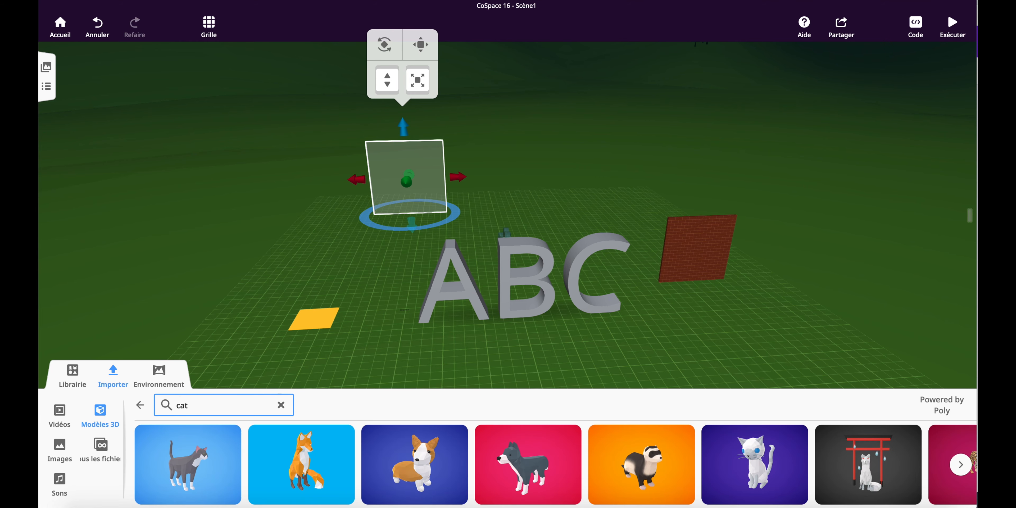
# - Place the white seated cat model in front of the brick wall, enlarge it and raise it above the ground
pyautogui.click(736, 475)
pyautogui.moveTo(736, 475); pyautogui.dragTo(716, 359)
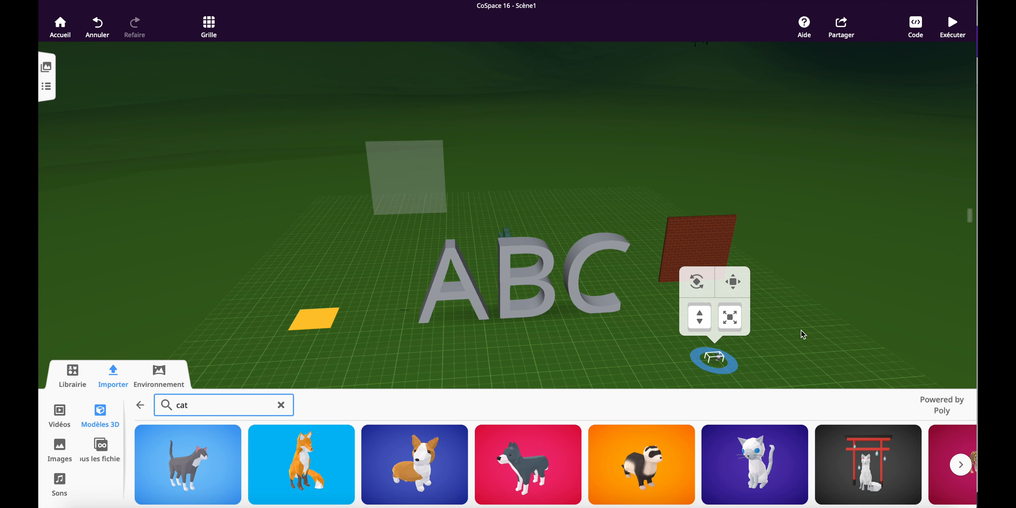
pyautogui.moveTo(702, 319); pyautogui.dragTo(776, 236)
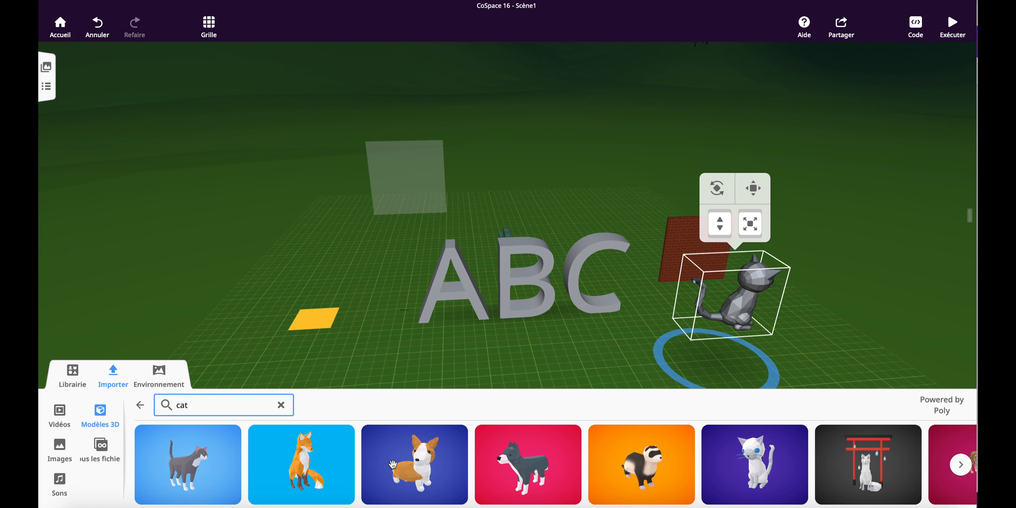
# - Add the black cat from the library's land animals in front of the yellow square and open its options
pyautogui.click(63, 381)
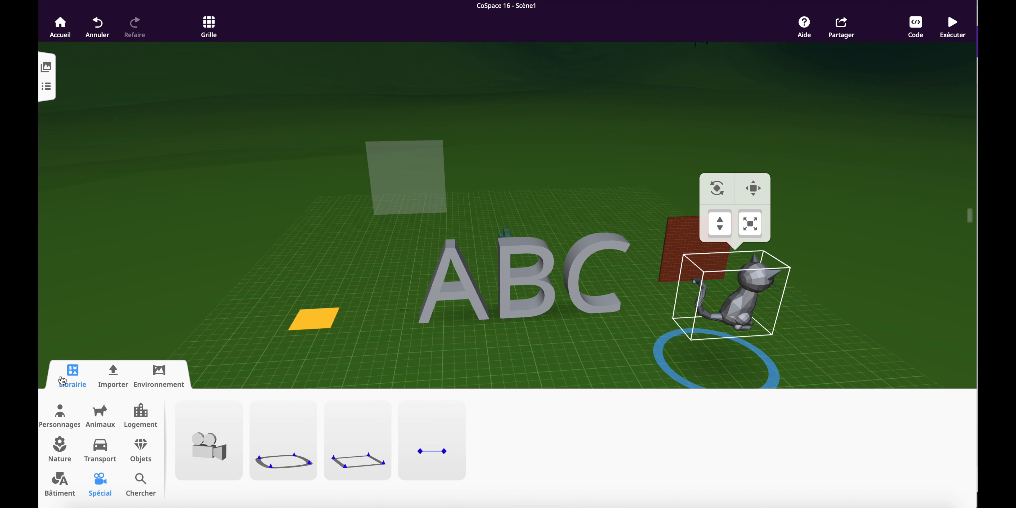
pyautogui.click(60, 416)
pyautogui.click(96, 423)
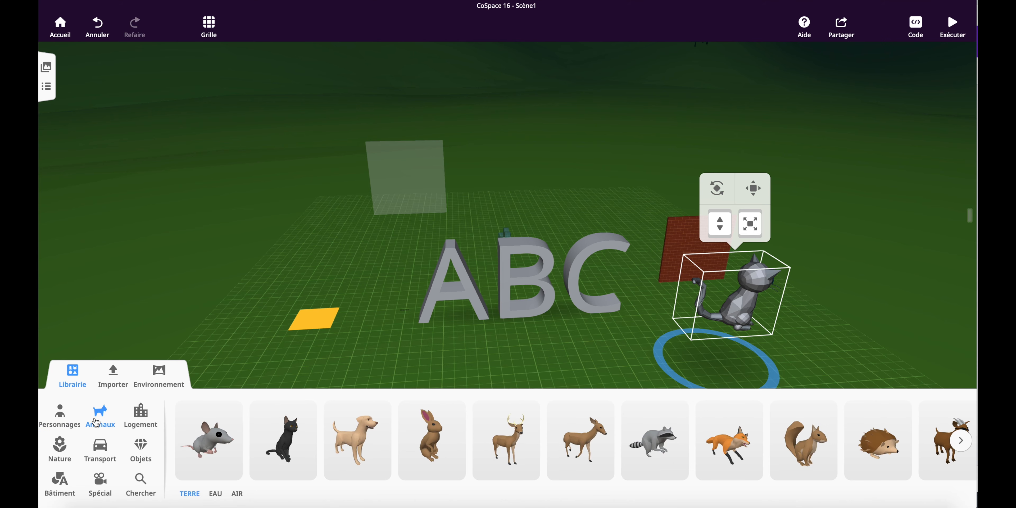
pyautogui.moveTo(282, 443); pyautogui.dragTo(339, 357)
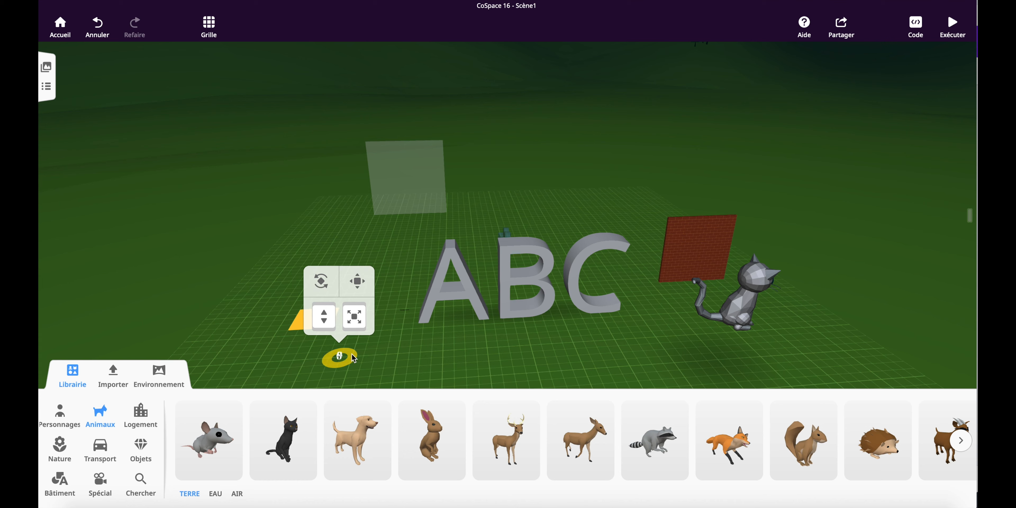
pyautogui.click(340, 360)
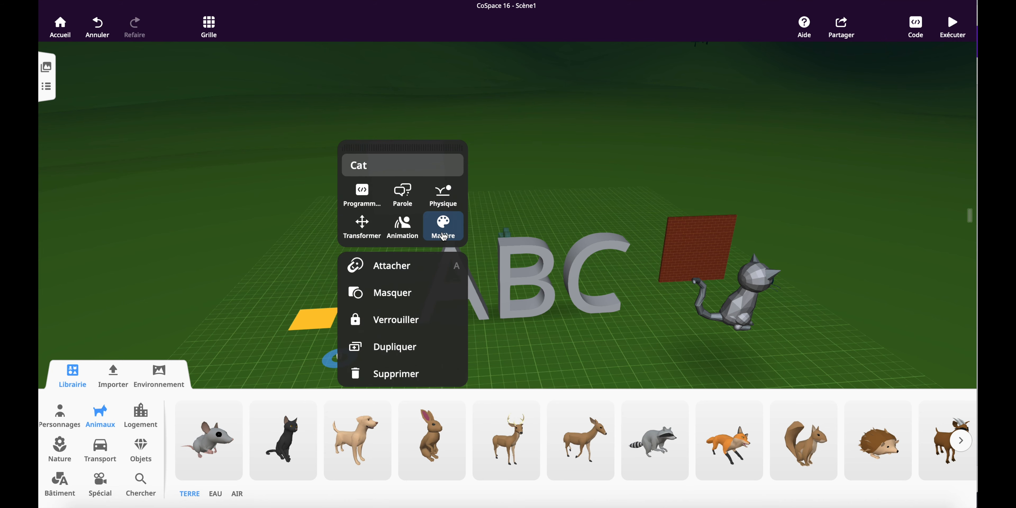
# - Check the cat's colour and opacity options, close them without changes and collapse the library
pyautogui.click(442, 220)
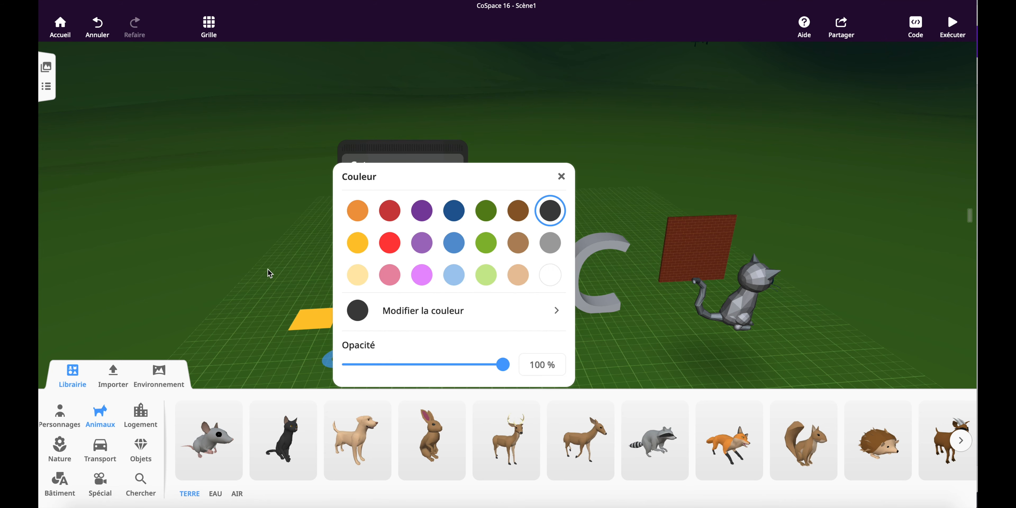
pyautogui.click(278, 271)
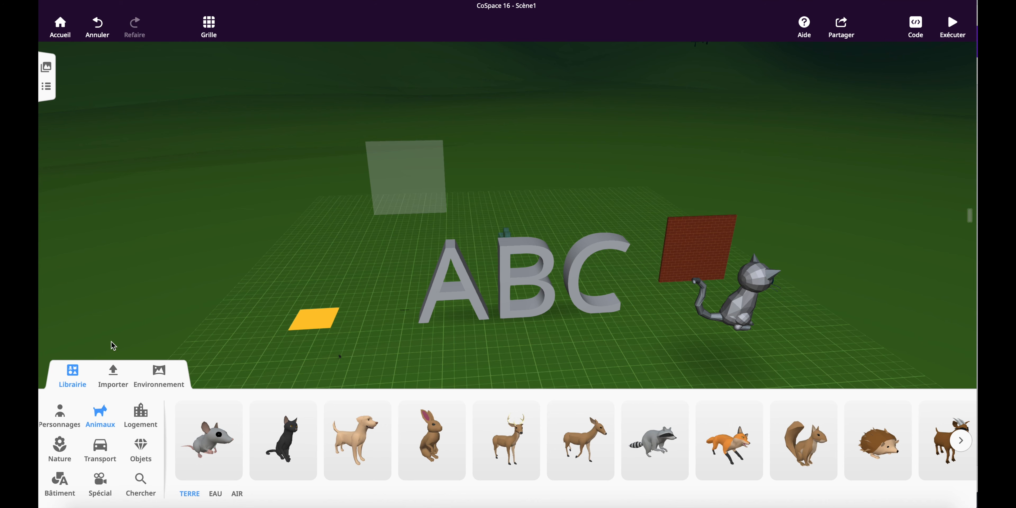
pyautogui.click(73, 381)
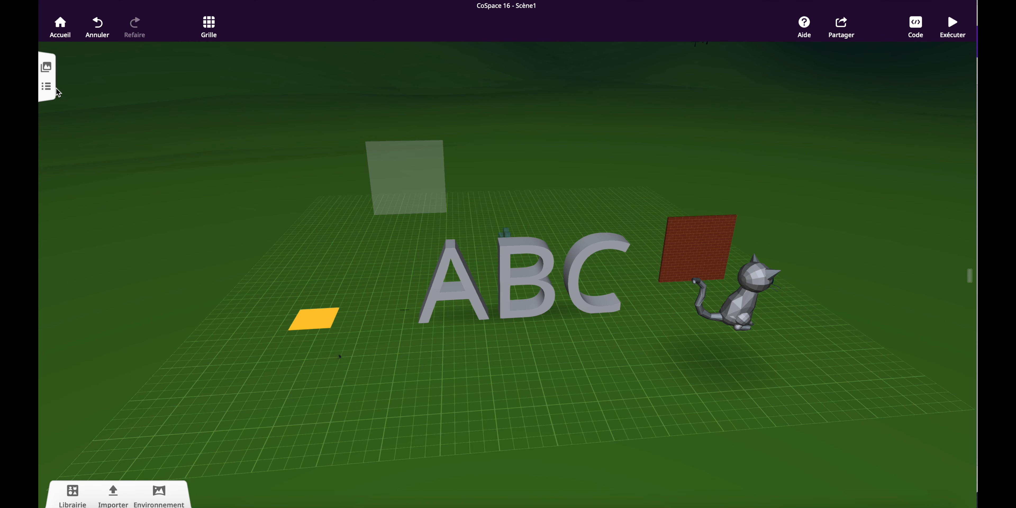
# - Rename the CoSpace as Exemple and duplicate Scène1
pyautogui.click(47, 68)
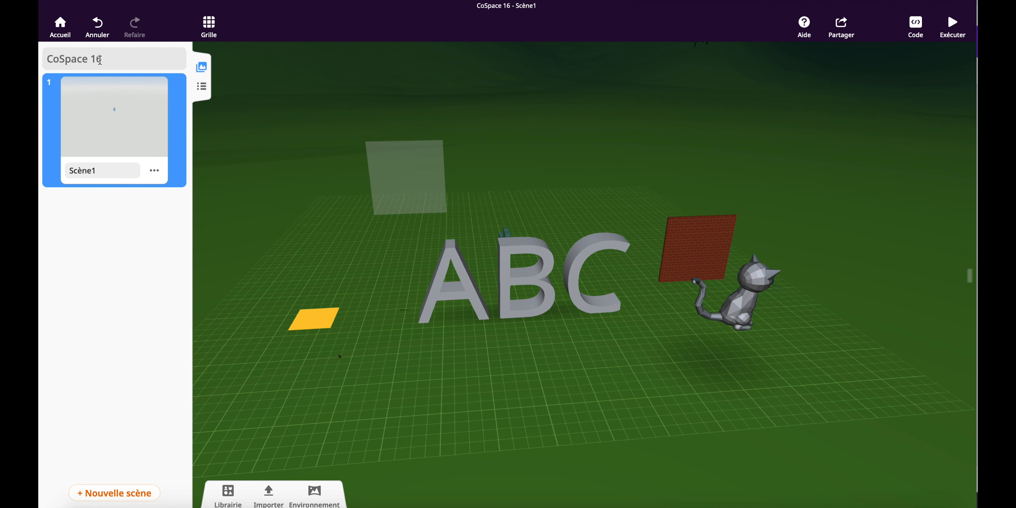
pyautogui.click(101, 60)
pyautogui.write('Exemple')
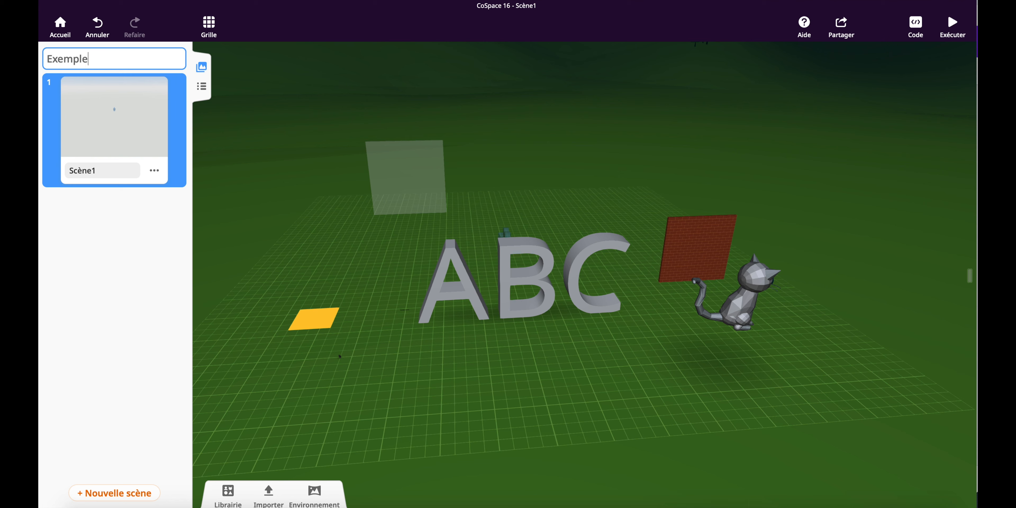
pyautogui.click(96, 116)
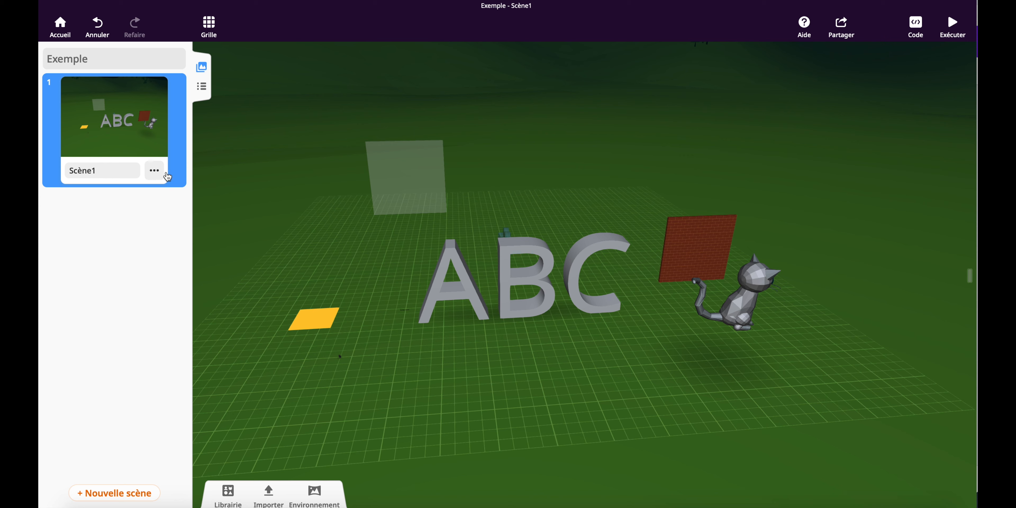
pyautogui.click(154, 170)
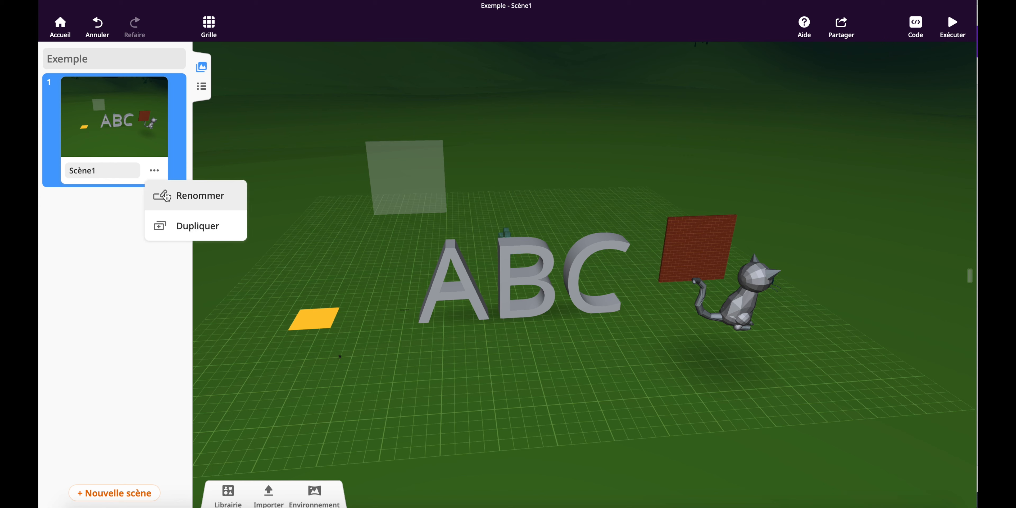
pyautogui.click(167, 231)
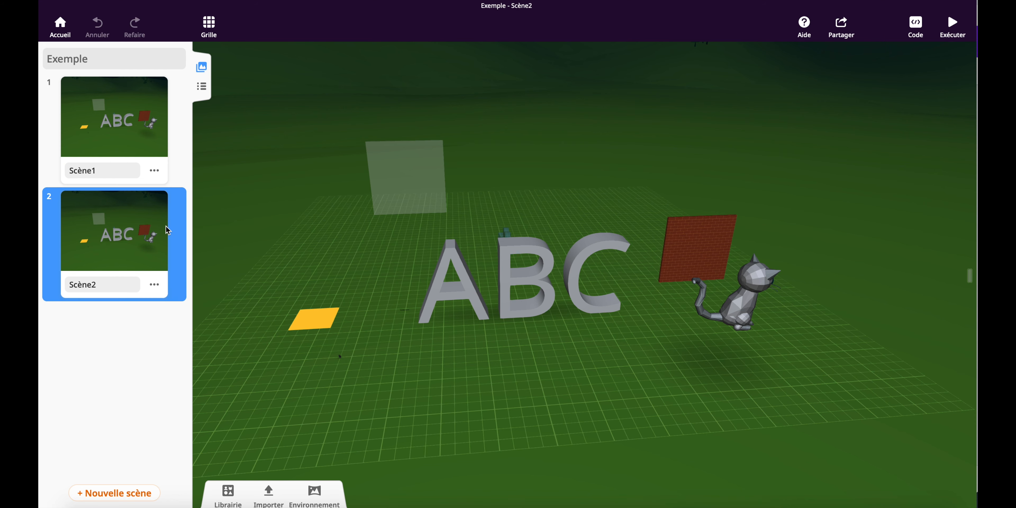
# - Add a new scene of the Image 360° type and return to Scène1
pyautogui.click(112, 498)
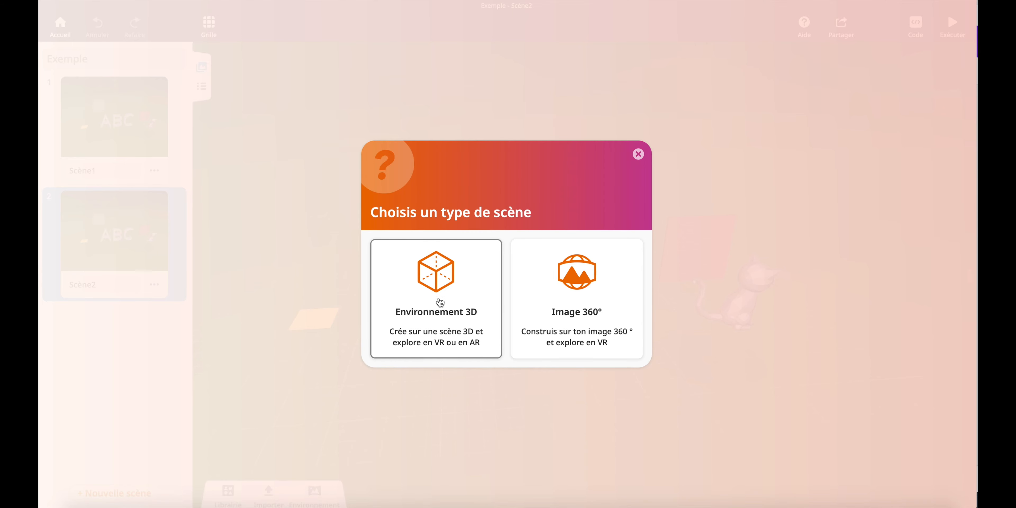
pyautogui.click(575, 320)
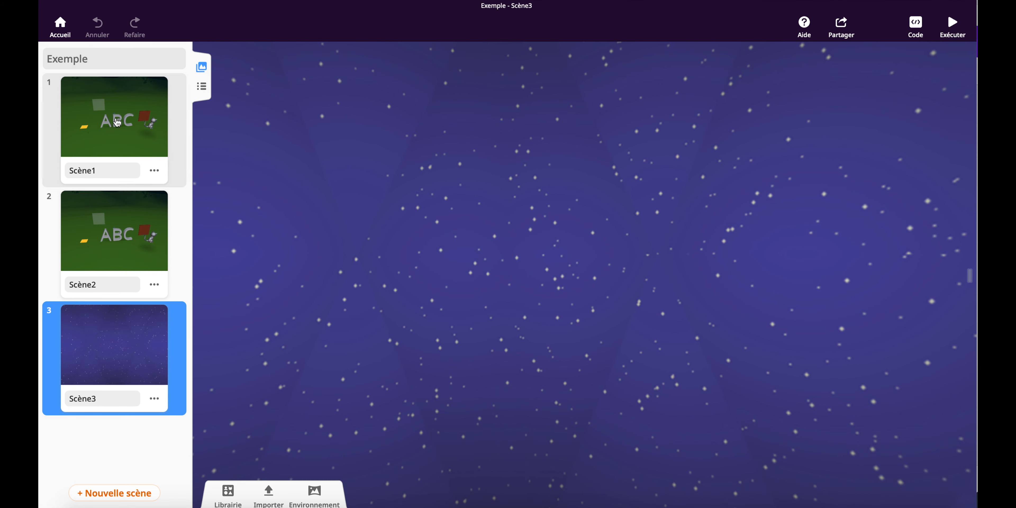
pyautogui.click(116, 122)
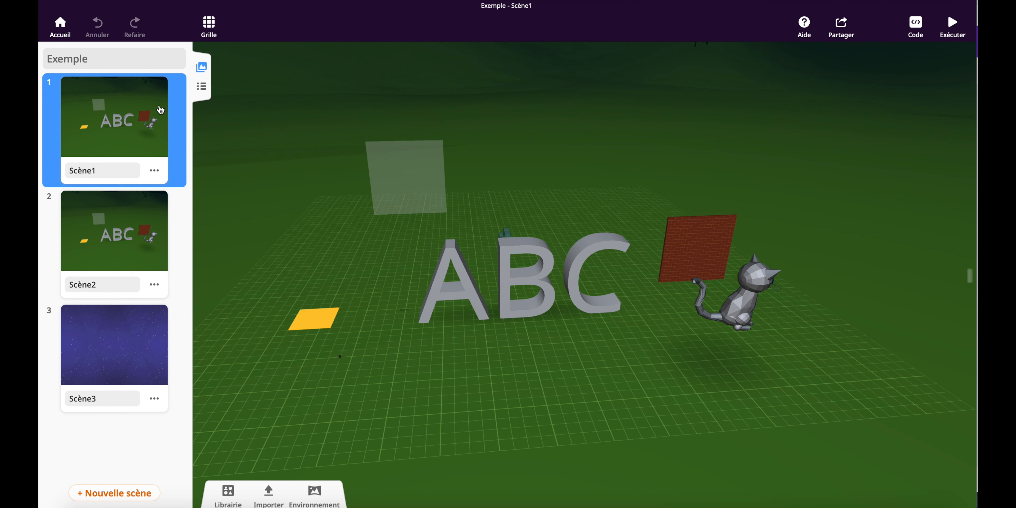
# - Hide the 3D Text from the object list, show it again and check its options before returning to the scene list
pyautogui.click(202, 88)
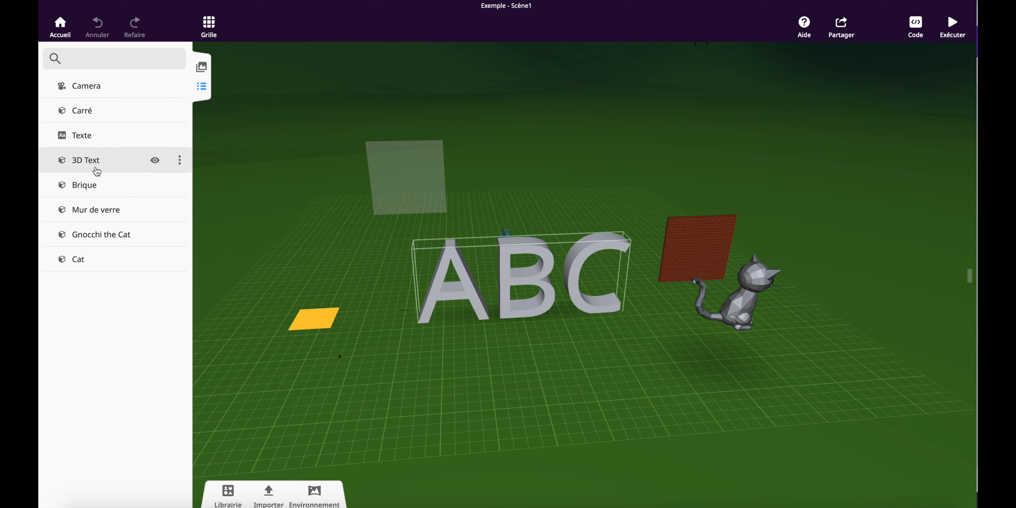
pyautogui.click(154, 161)
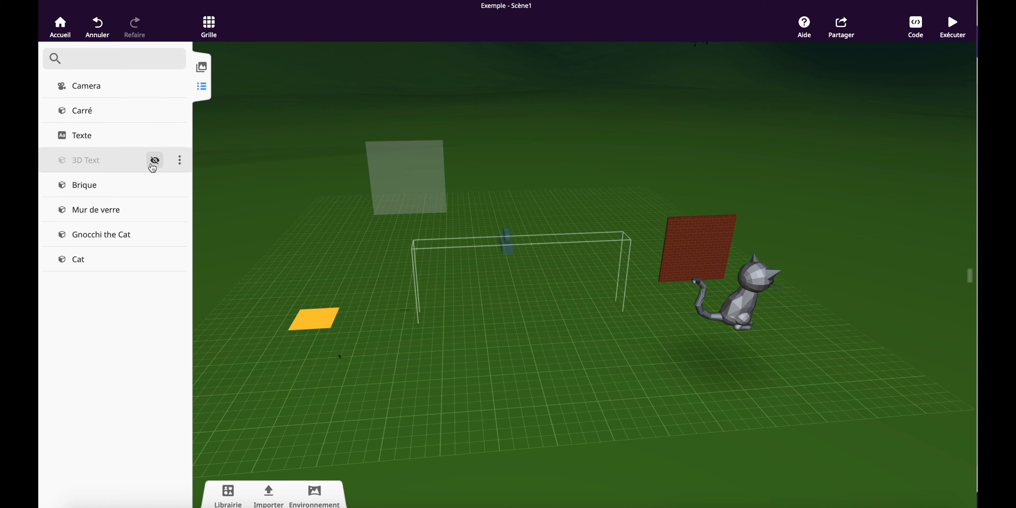
pyautogui.click(153, 165)
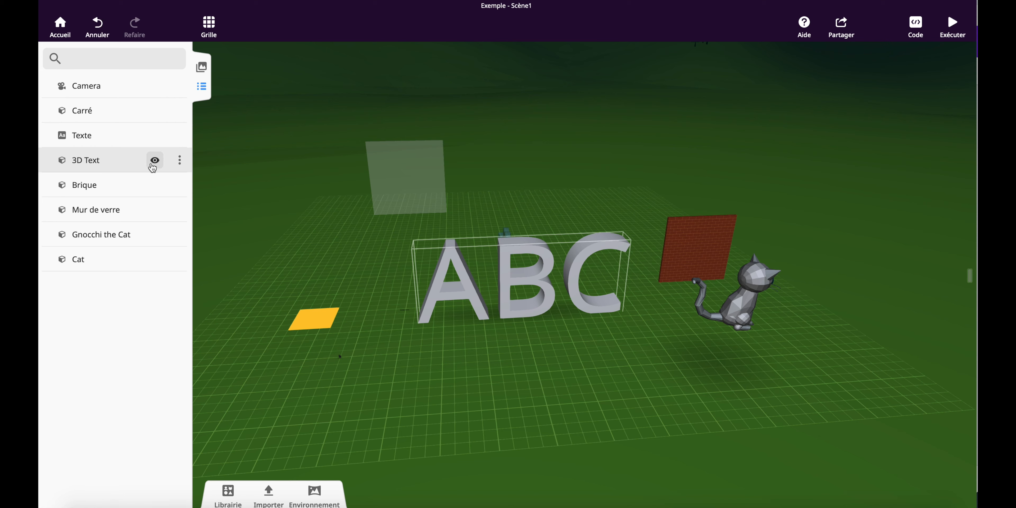
pyautogui.click(180, 162)
pyautogui.click(367, 106)
pyautogui.click(202, 66)
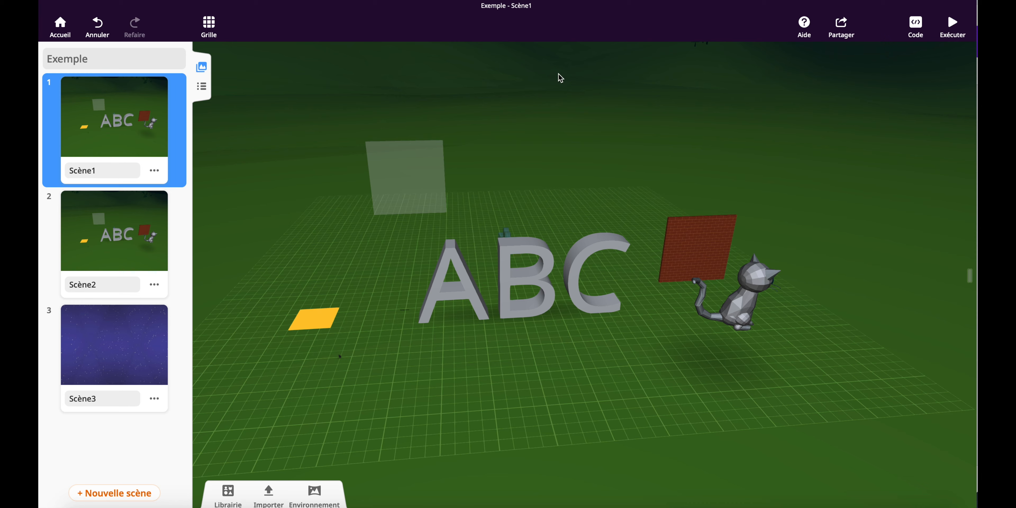
# - Run the CoSpace from Scène1 and advance through the scenes to the third one
pyautogui.click(948, 38)
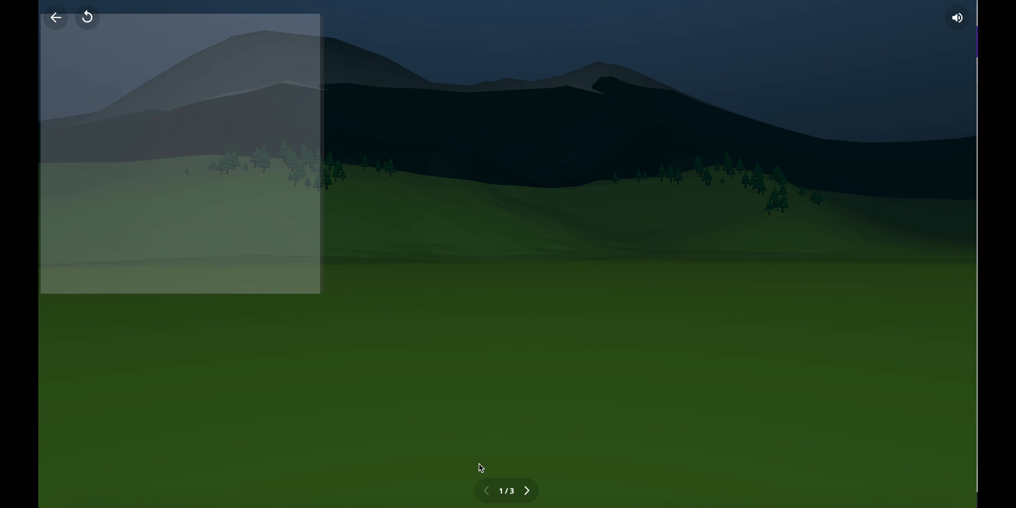
pyautogui.click(527, 491)
pyautogui.click(527, 491)
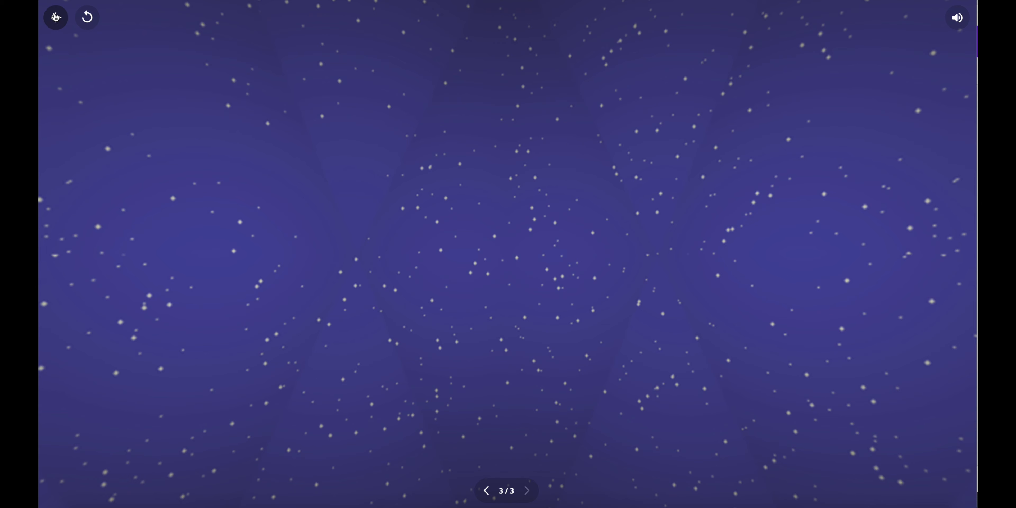